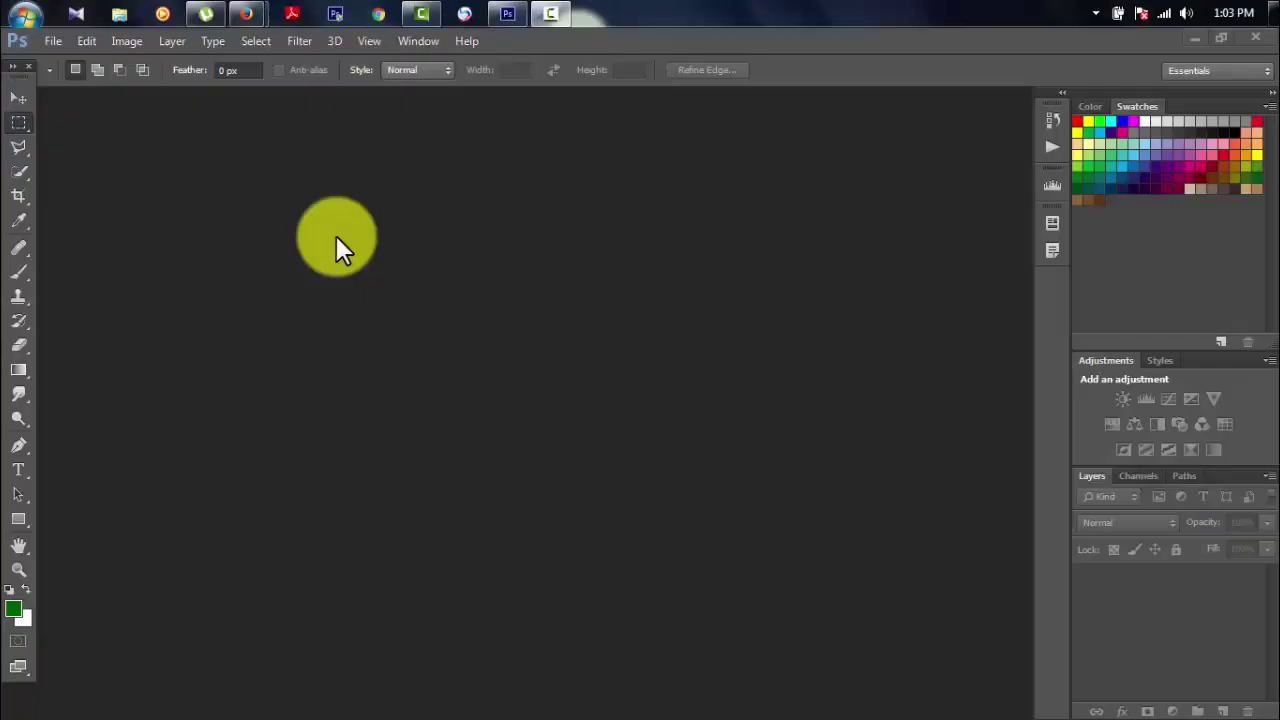
Open the color-people ink-splash image.
click(55, 41)
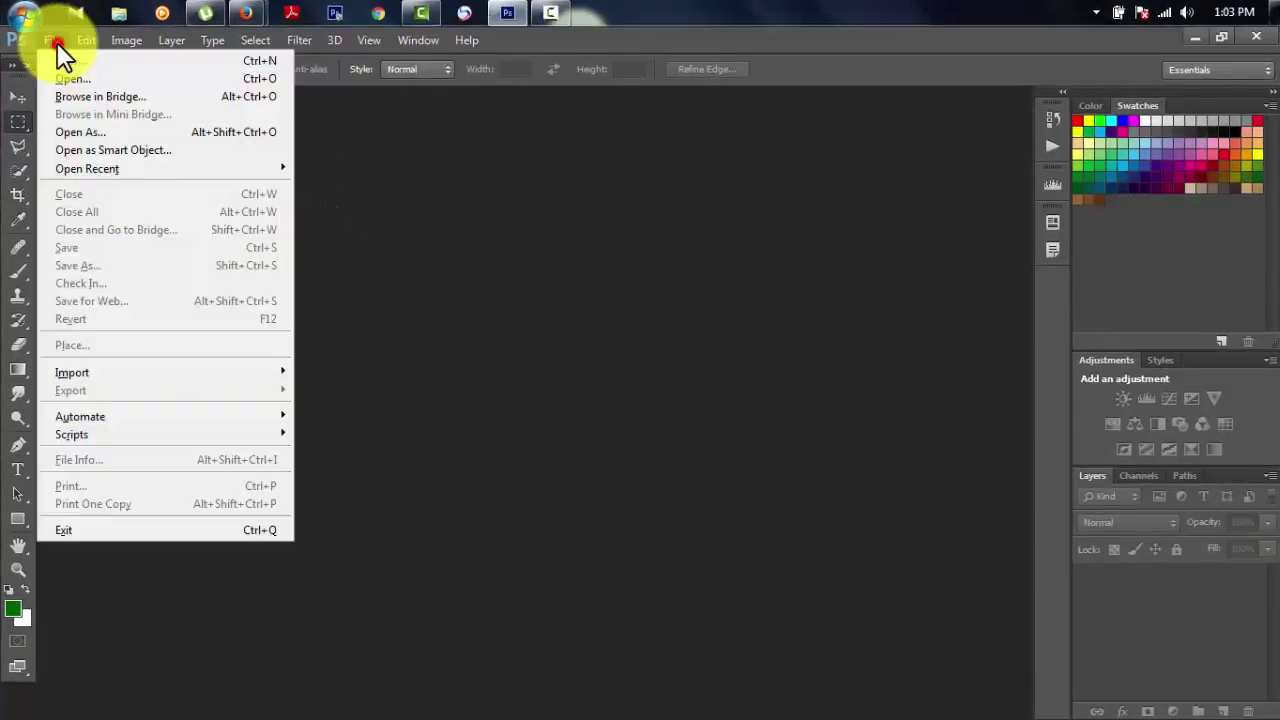
click(63, 80)
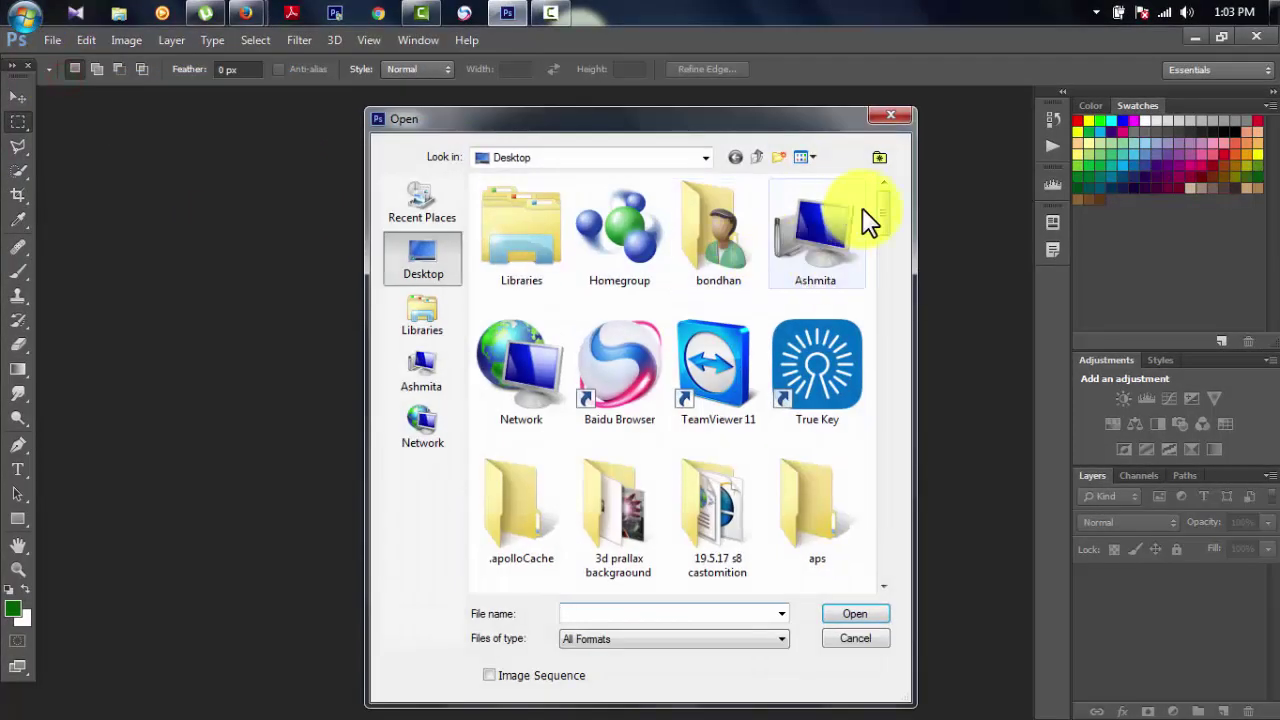
mouse_move(880, 208)
mouse_down()
mouse_move(878, 452)
mouse_move(873, 407)
mouse_up()
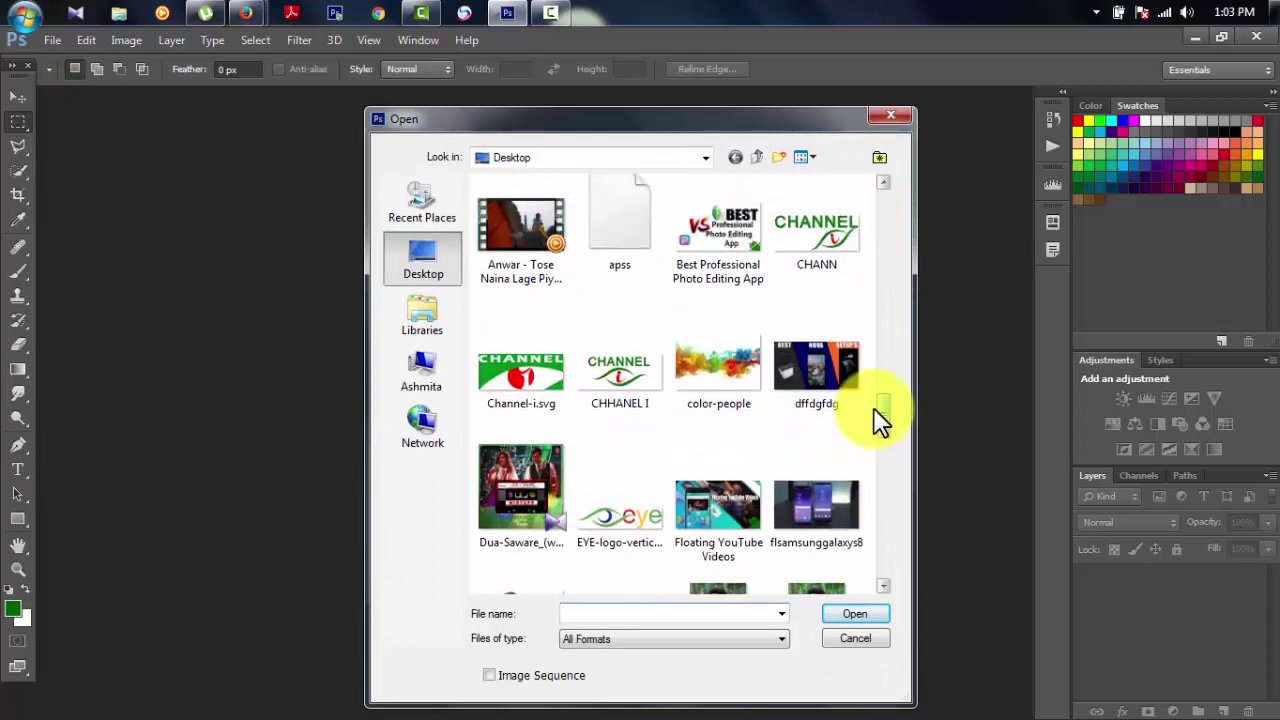
double_click(745, 385)
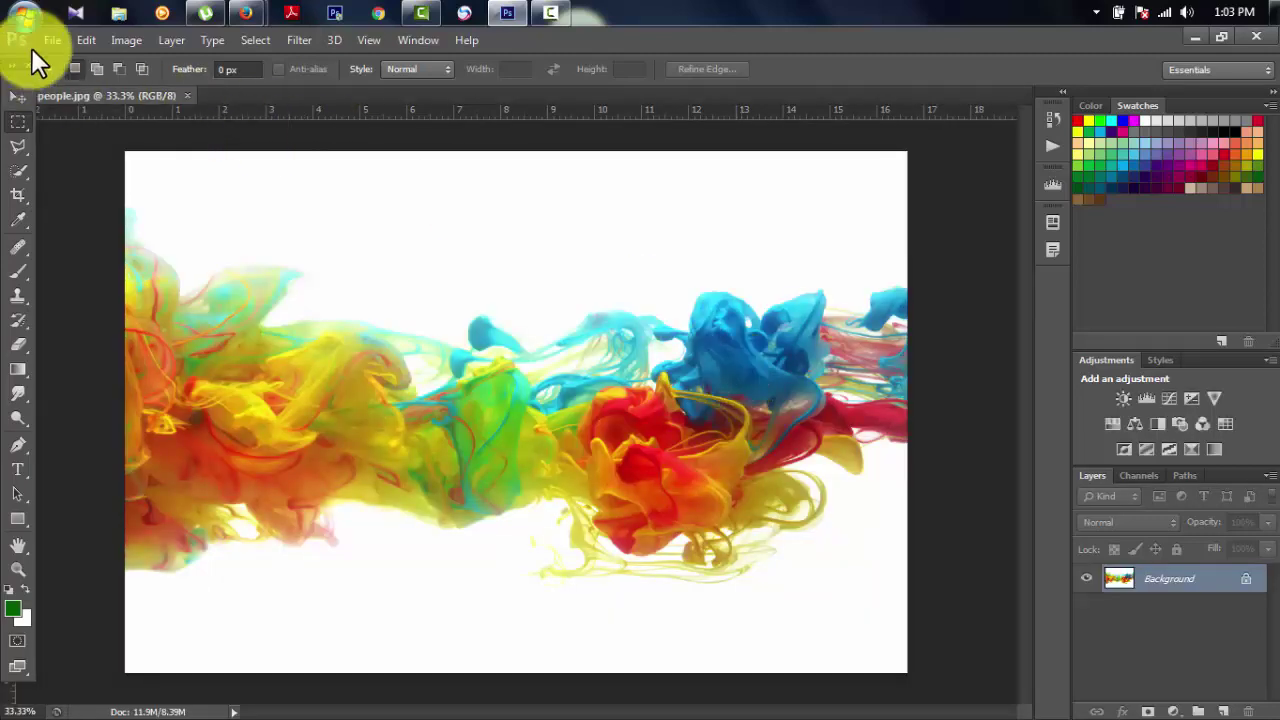
Create a new blank white 1280×880 px, 300 ppi document.
click(50, 42)
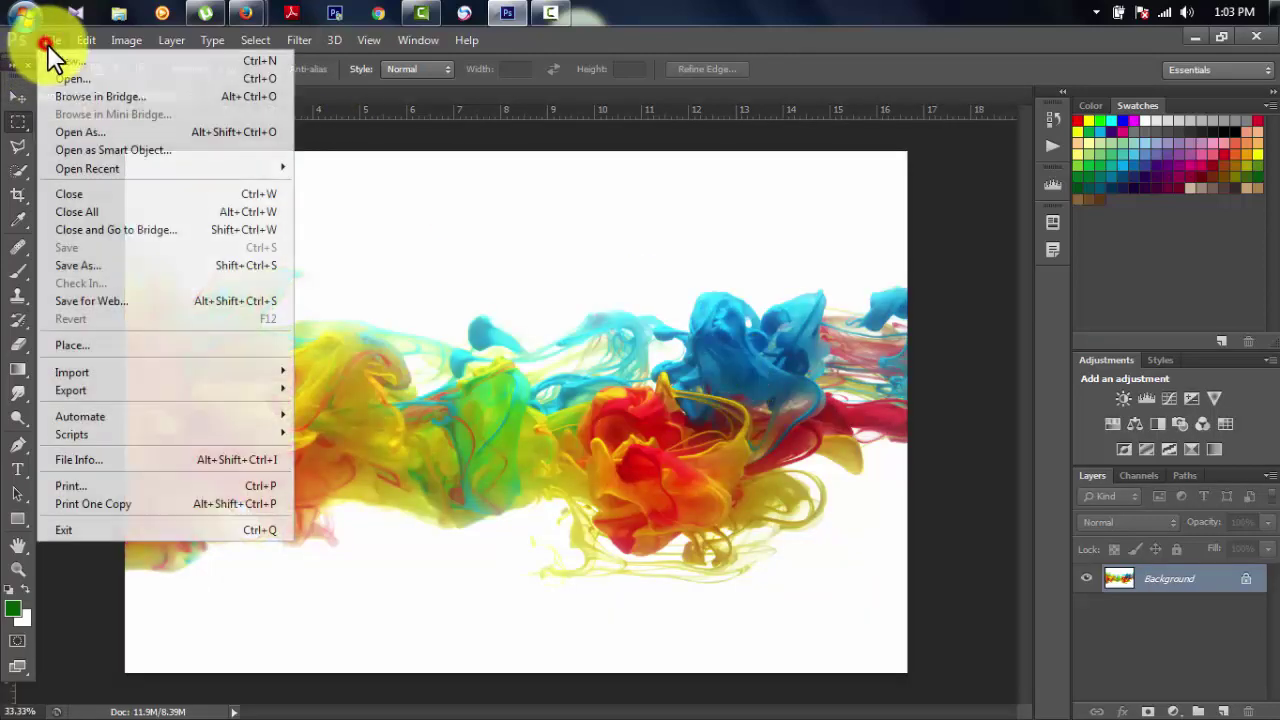
click(50, 42)
key(ctrl+n)
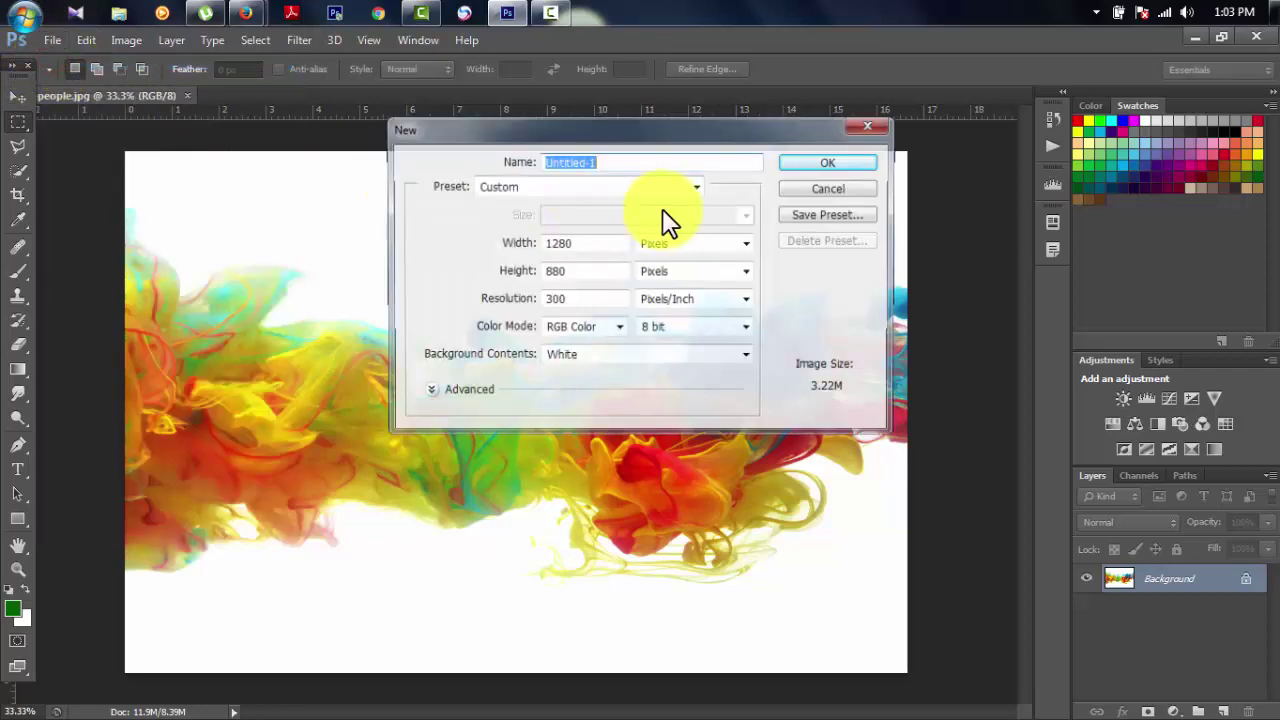
click(830, 162)
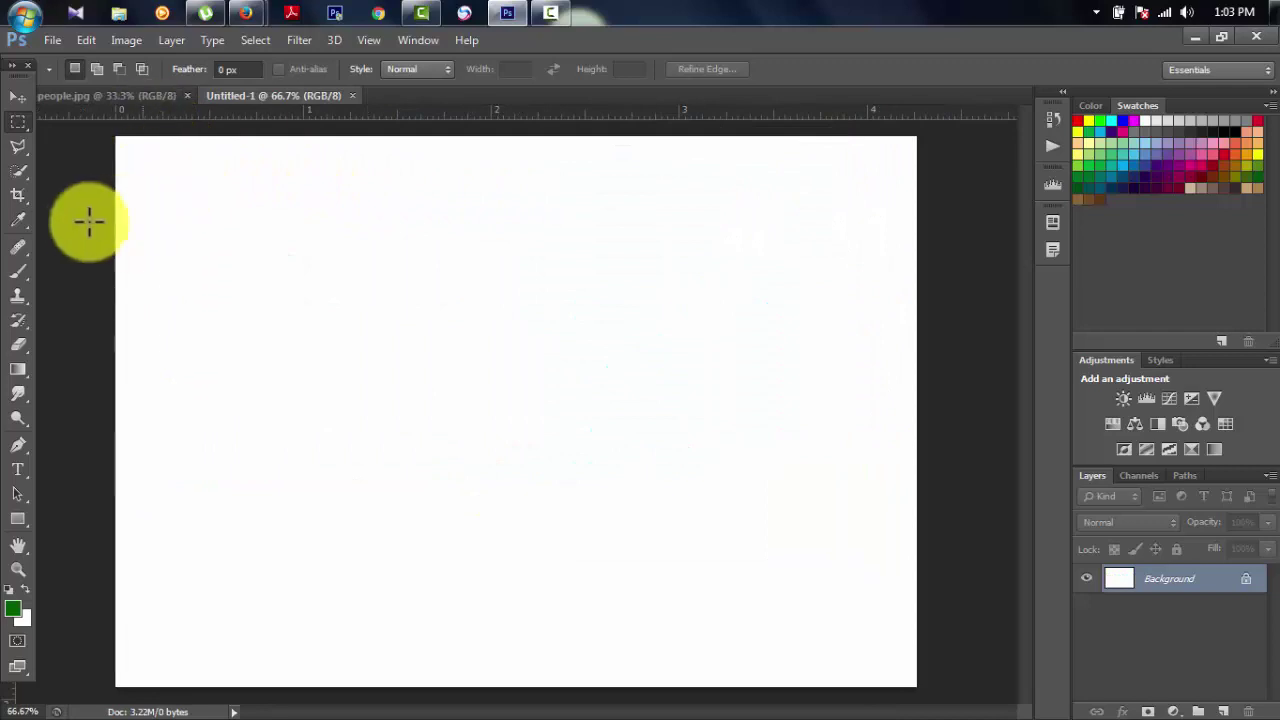
Type the word ARJUN in black Impact on the blank canvas.
click(19, 469)
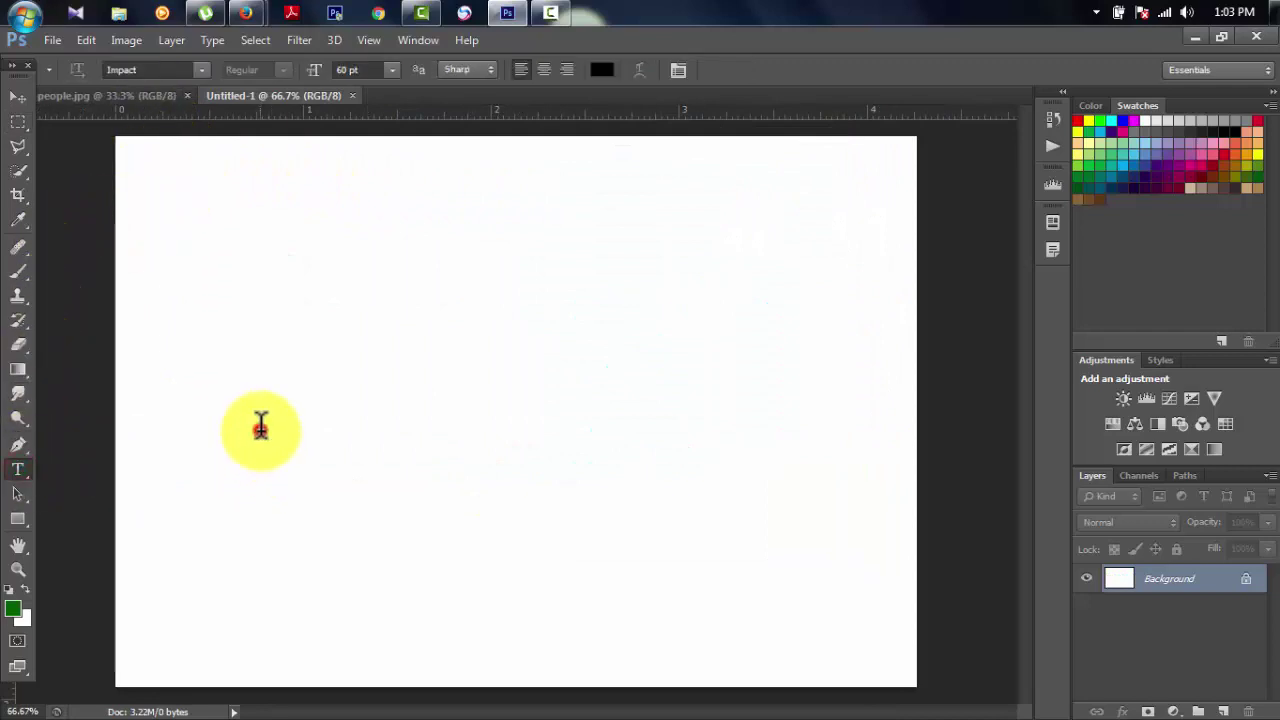
click(260, 426)
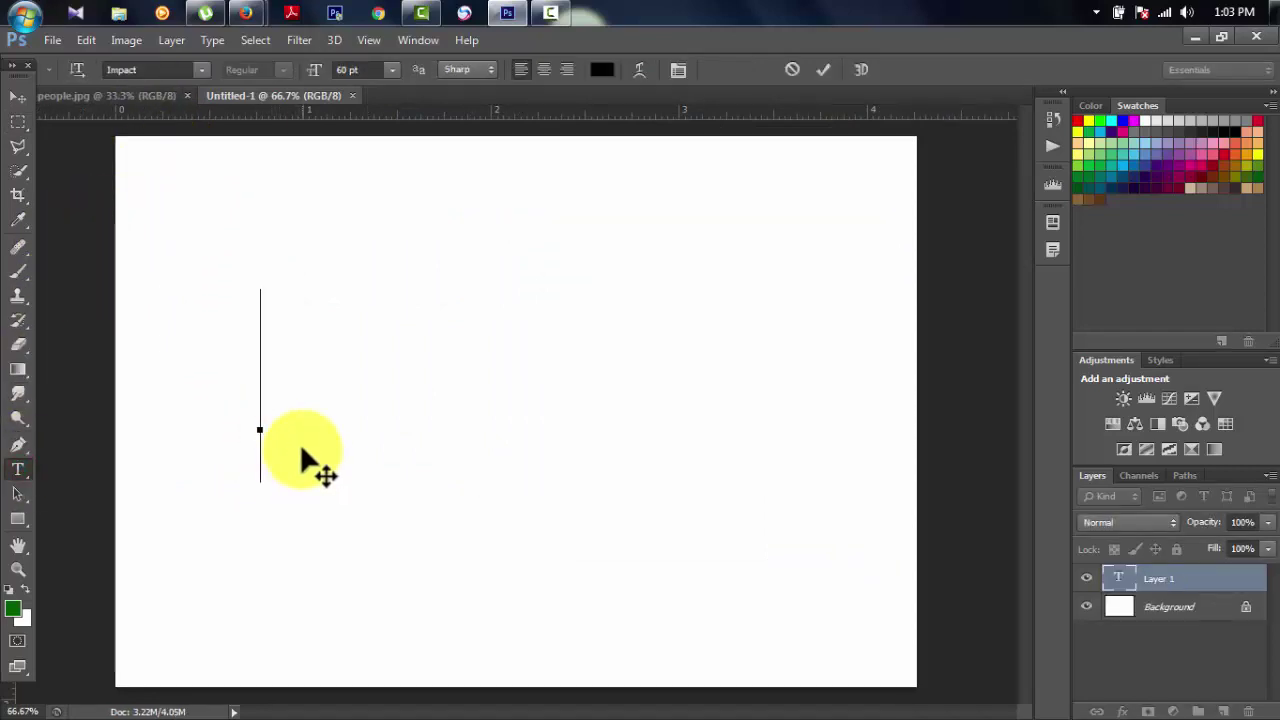
text(ARJUN)
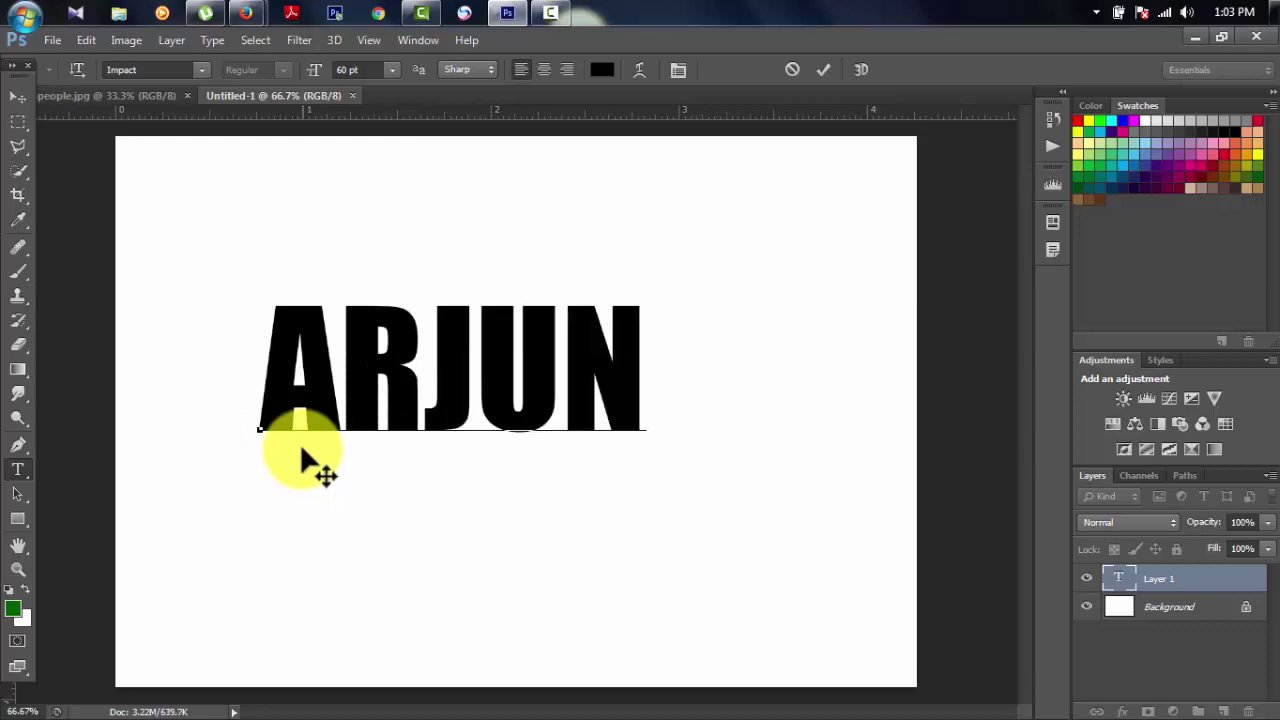
click(19, 96)
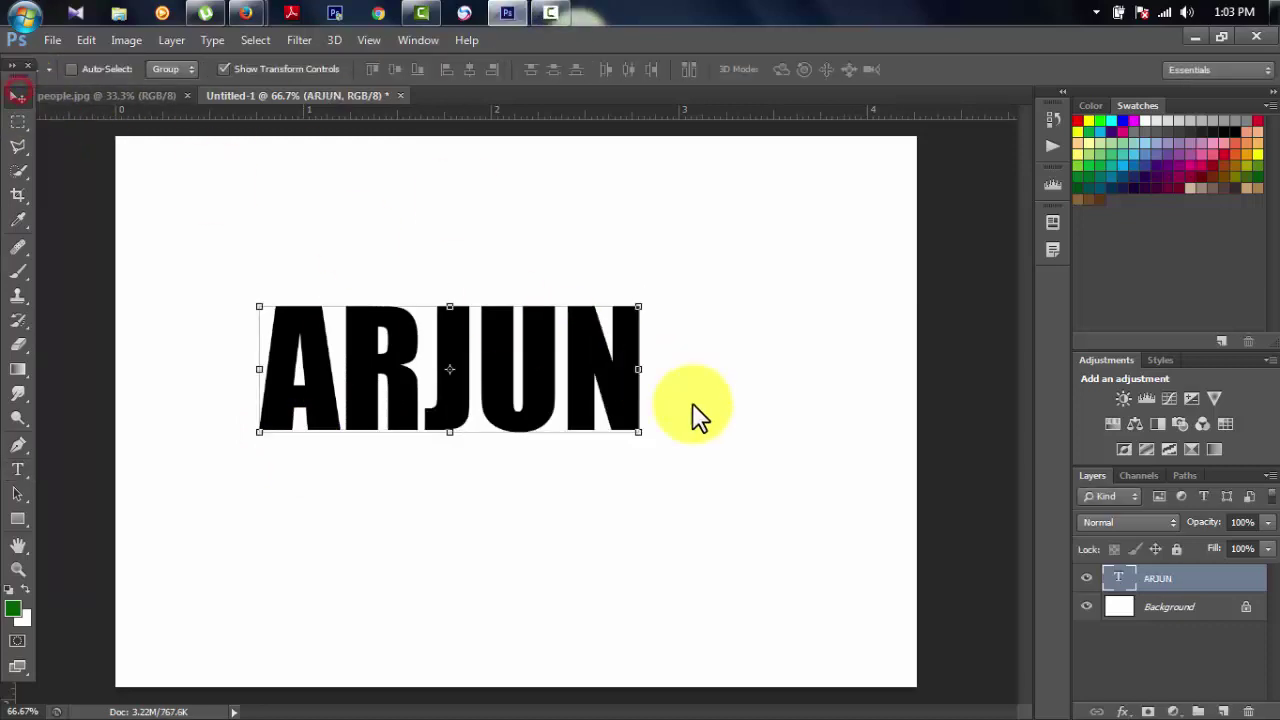
Stretch the ARJUN text to about 139% width and 106% height across the canvas centre.
drag(637, 437, 654, 491)
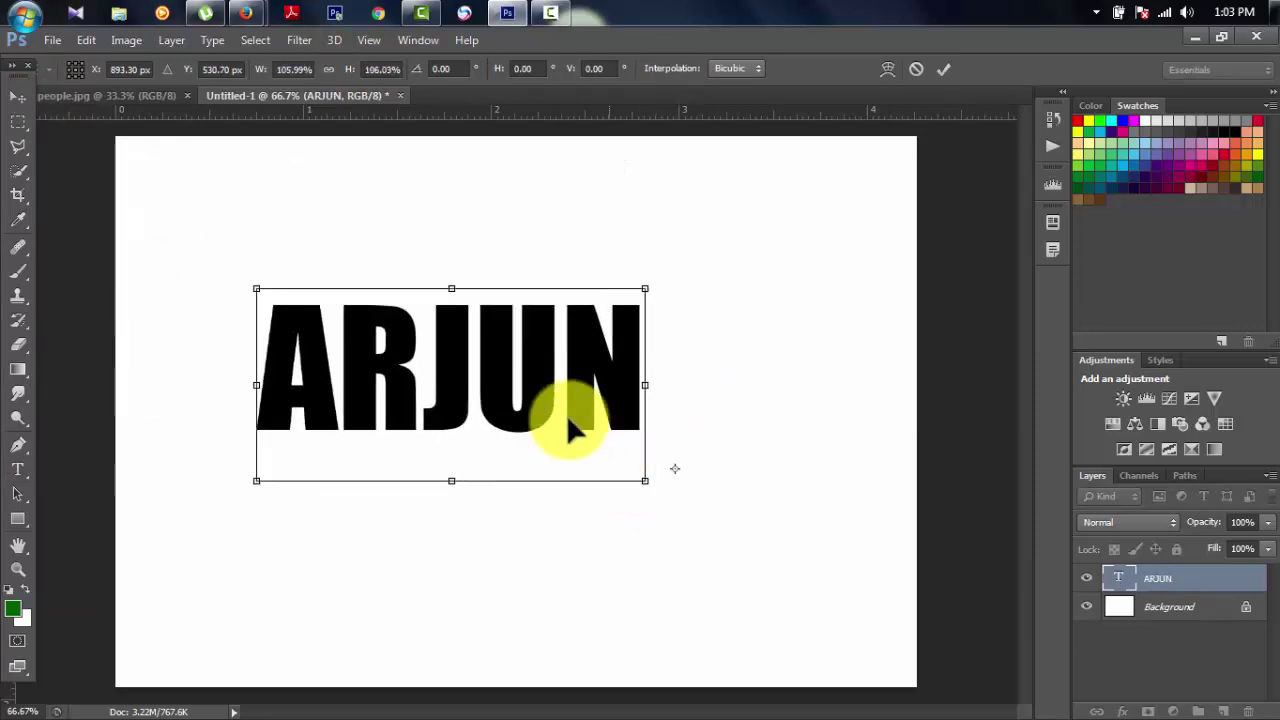
drag(571, 429, 536, 473)
drag(650, 436, 778, 444)
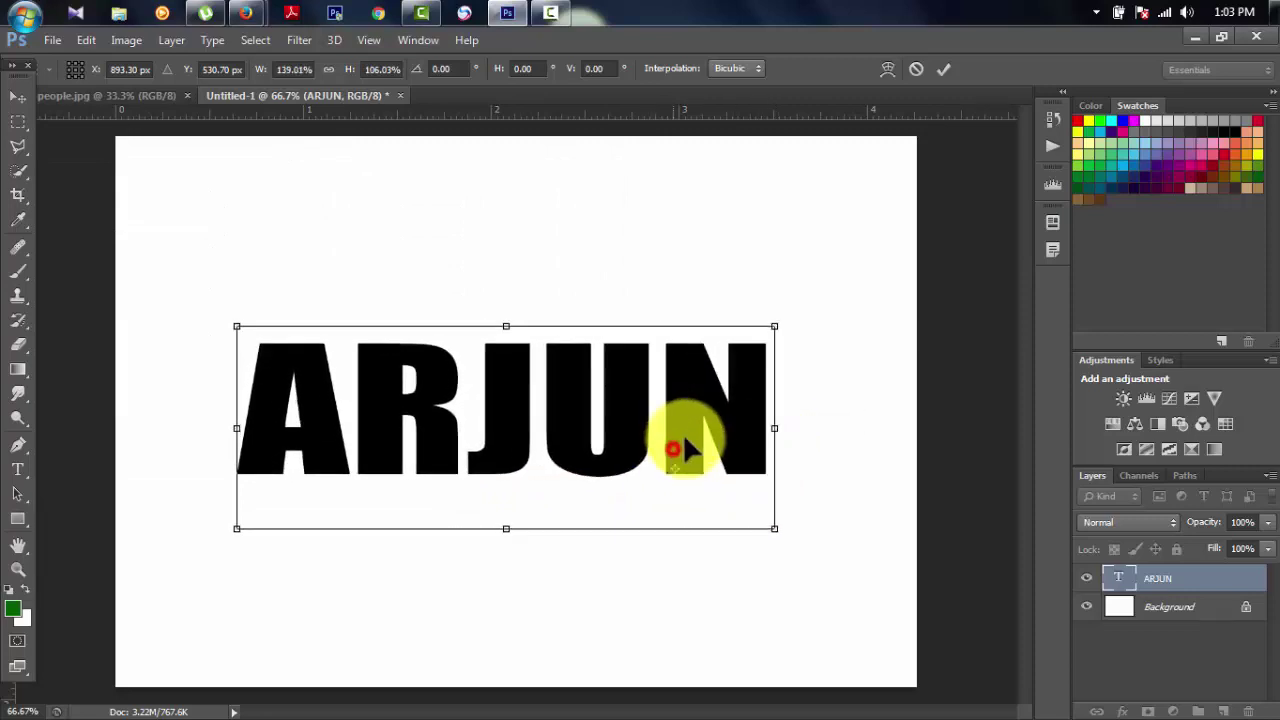
drag(678, 445, 688, 430)
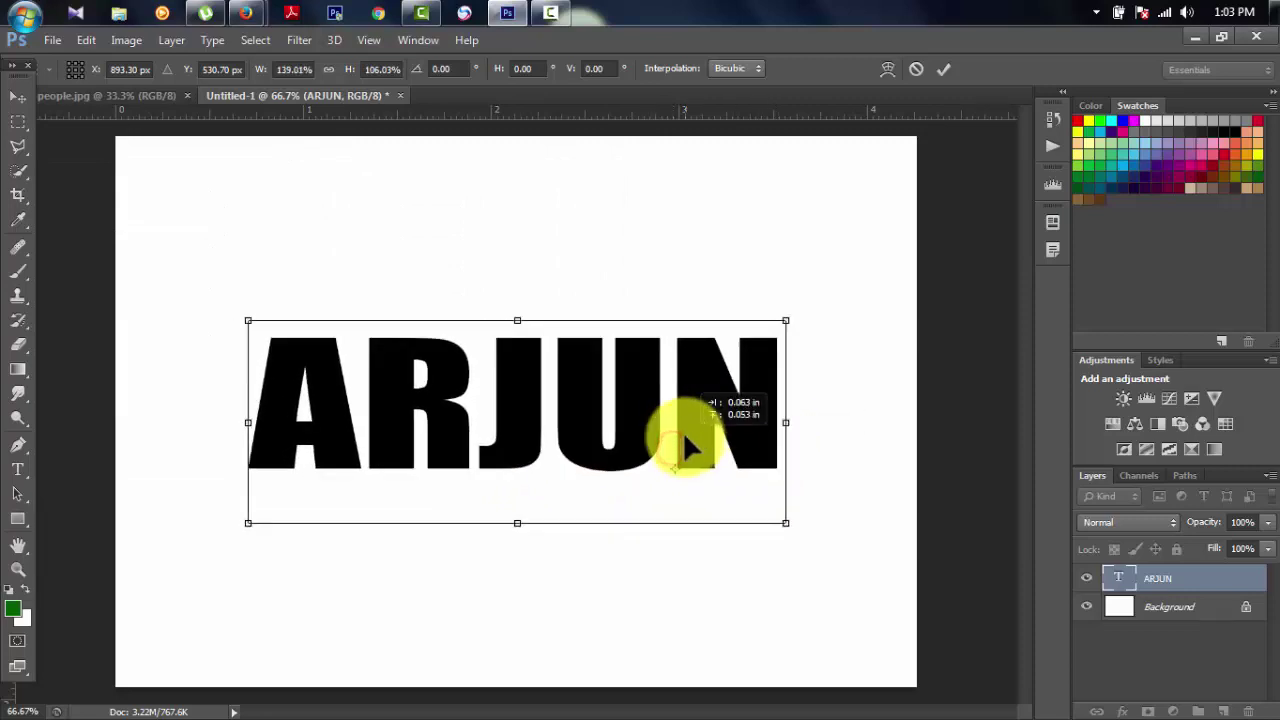
click(18, 121)
click(573, 307)
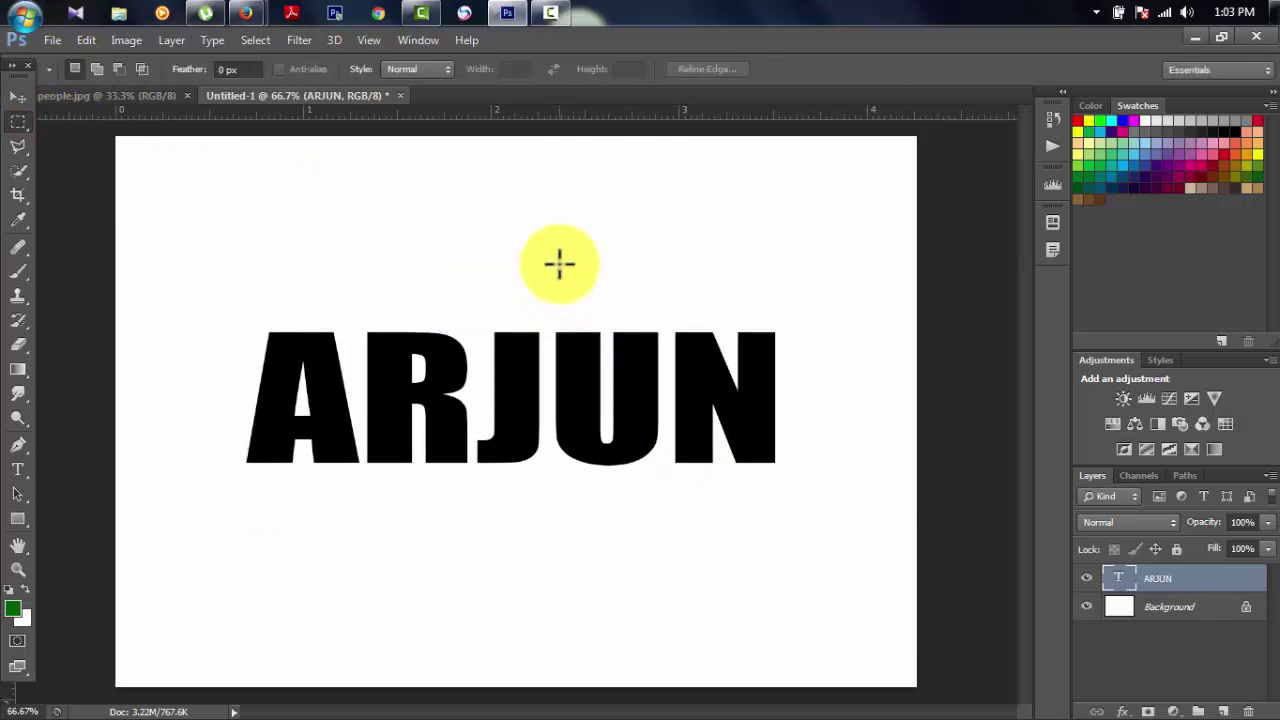
Select the whole ink-splash photo and drag it onto the ARJUN document as Layer 1.
click(115, 100)
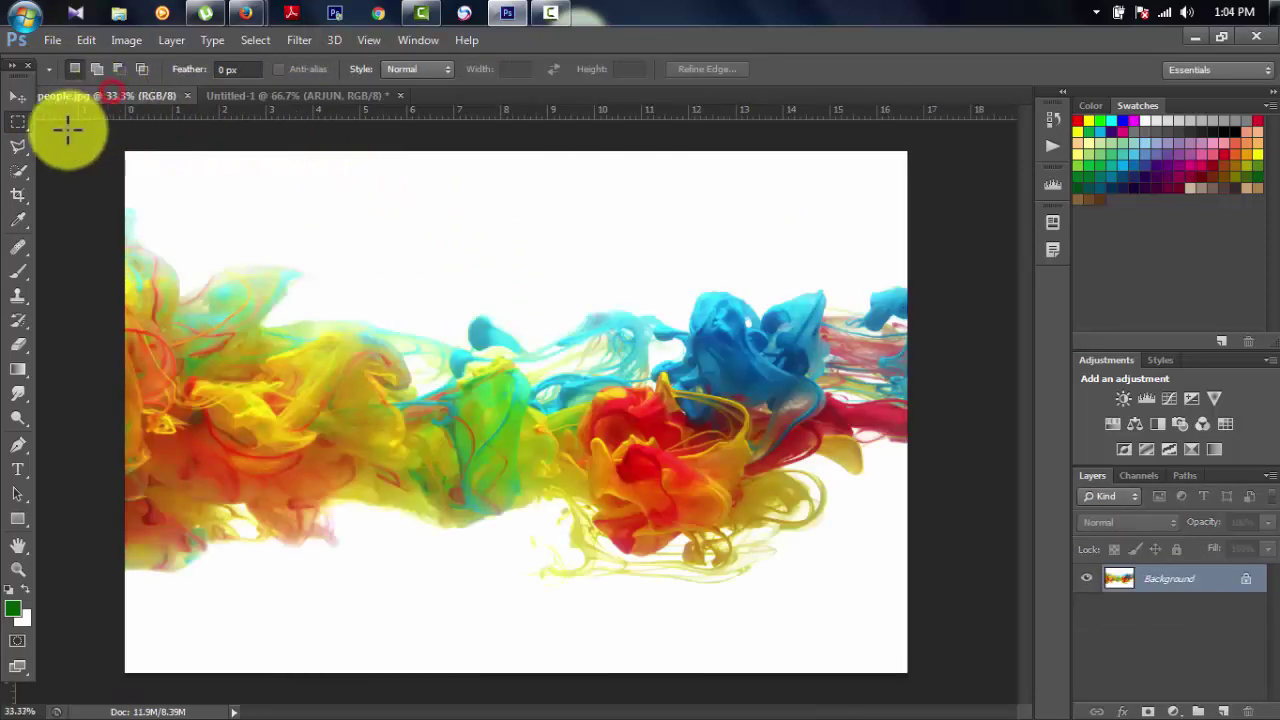
mouse_move(126, 150)
mouse_down()
mouse_move(865, 706)
mouse_move(1063, 700)
mouse_up()
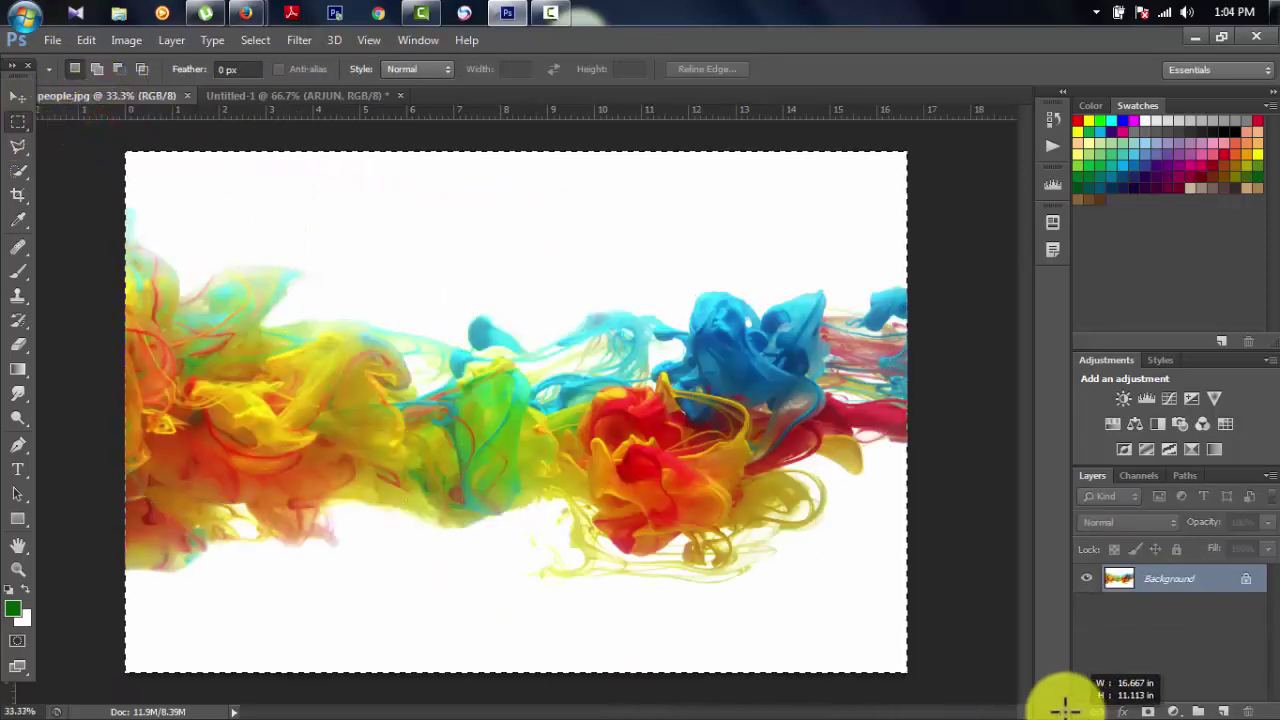
click(18, 97)
drag(305, 330, 390, 322)
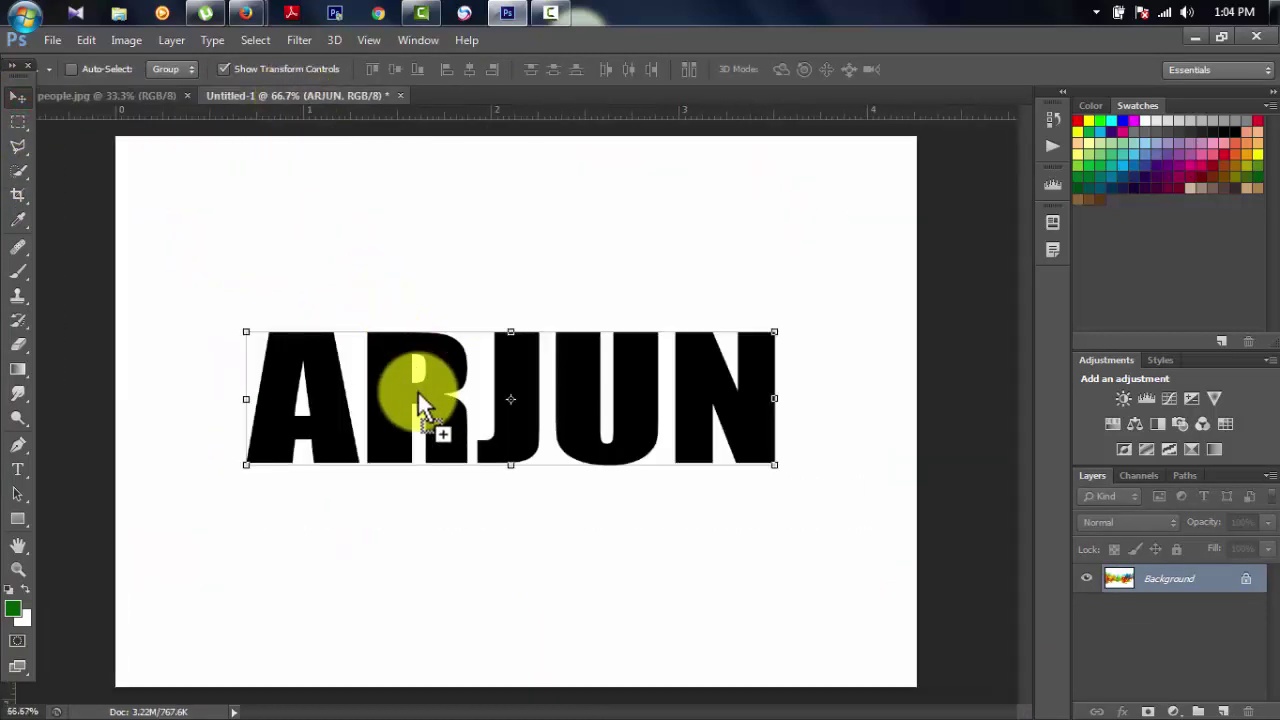
drag(417, 390, 418, 393)
Reposition and resize the ink image to about 49.6% to fill the canvas.
mouse_move(528, 426)
mouse_down()
mouse_move(379, 364)
mouse_move(523, 409)
mouse_move(623, 366)
mouse_up()
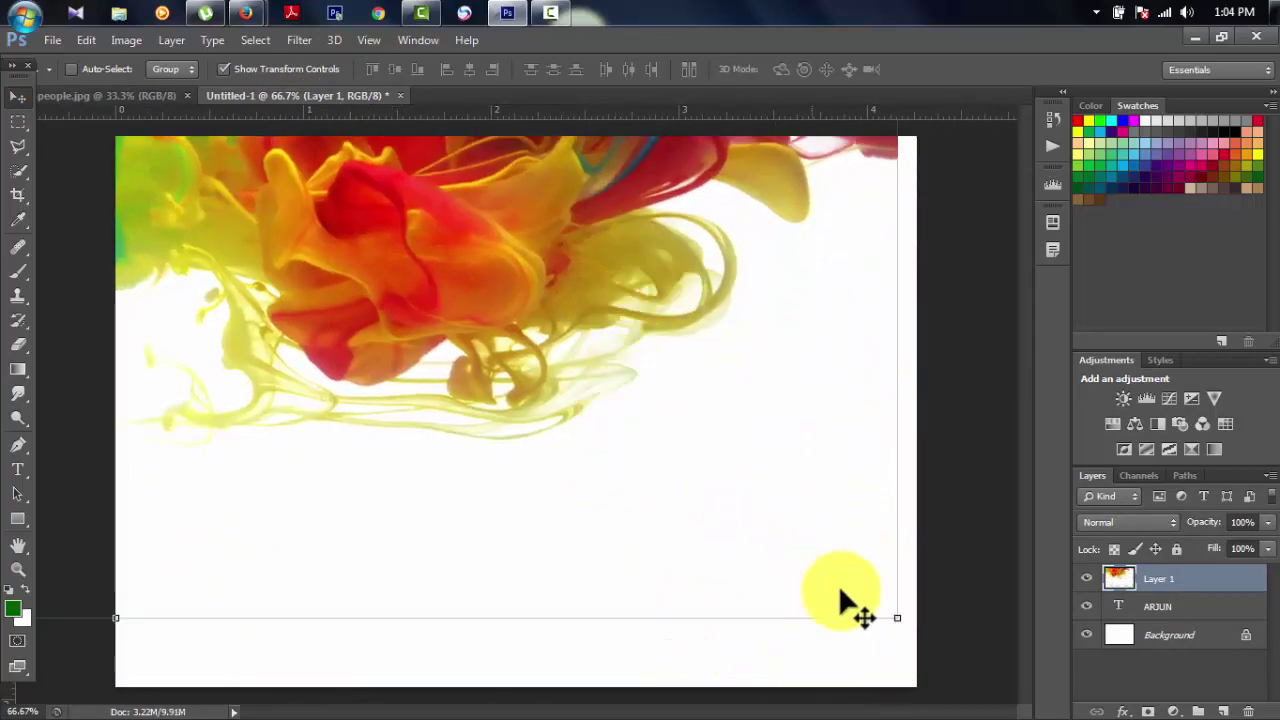
drag(897, 619, 503, 354)
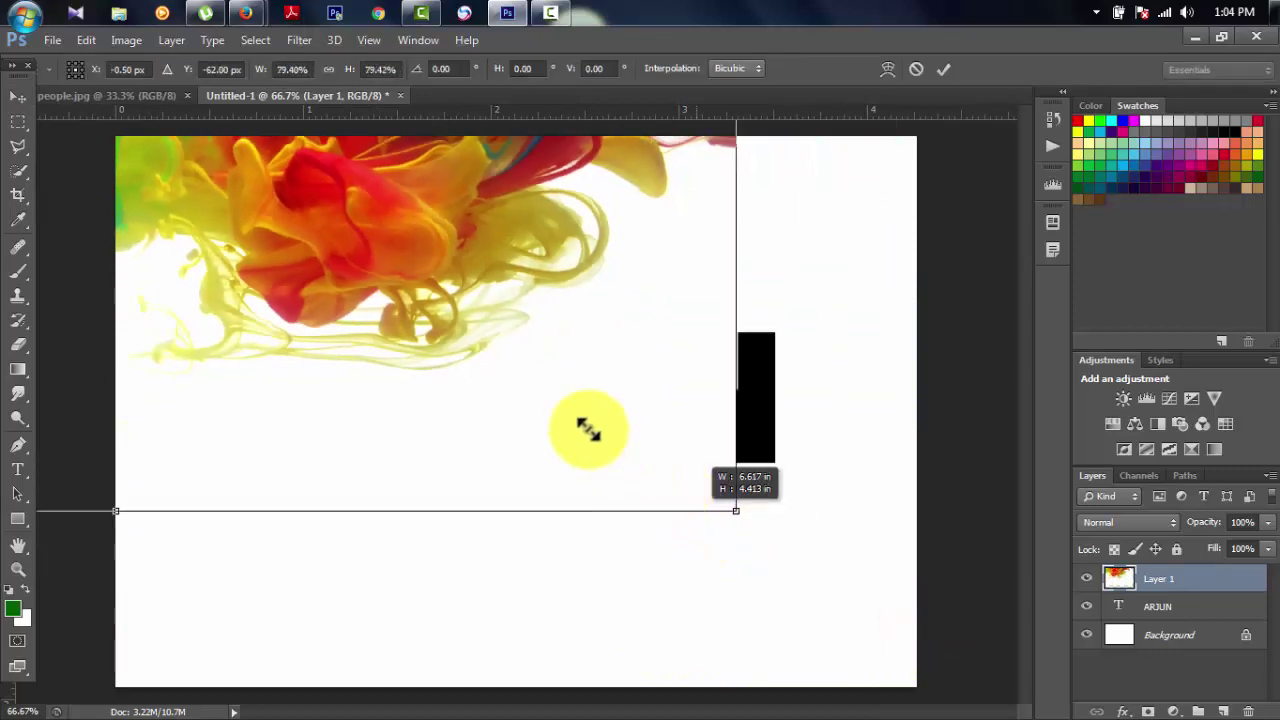
mouse_move(334, 260)
mouse_down()
mouse_move(677, 510)
mouse_move(683, 565)
mouse_move(667, 564)
mouse_up()
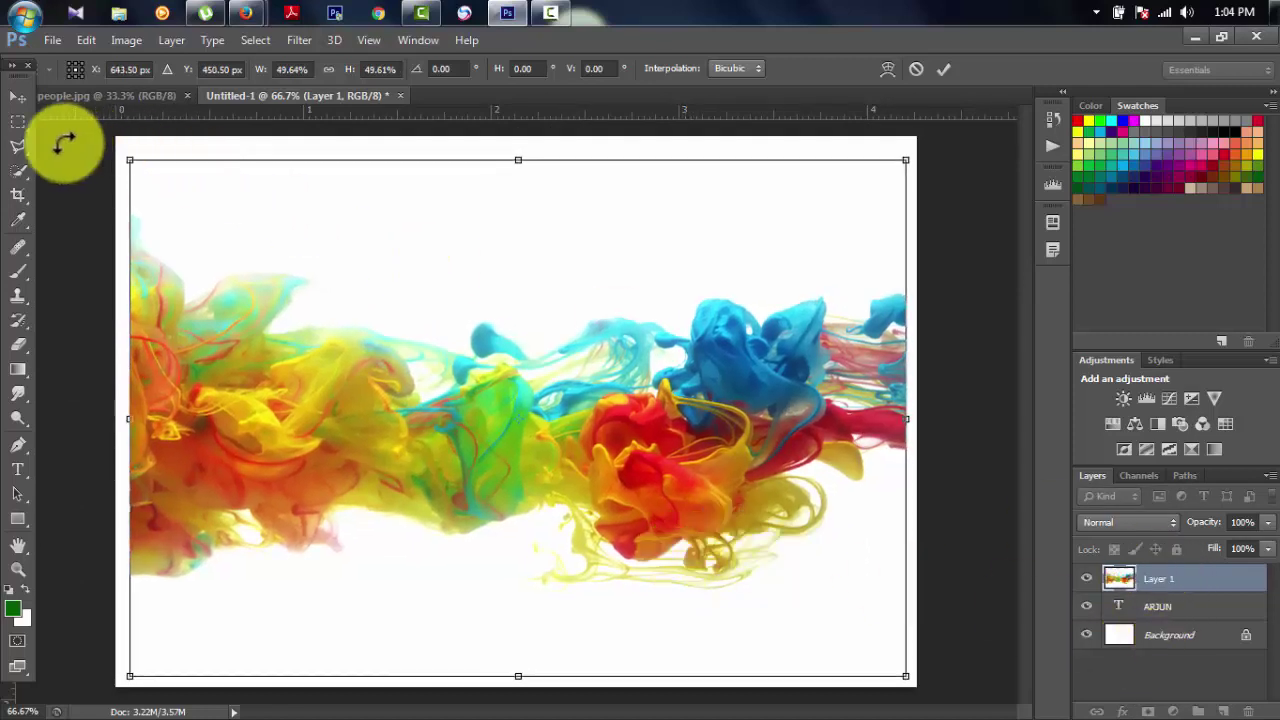
click(18, 121)
Apply the ink image's resize and move its layer below the ARJUN text.
click(566, 307)
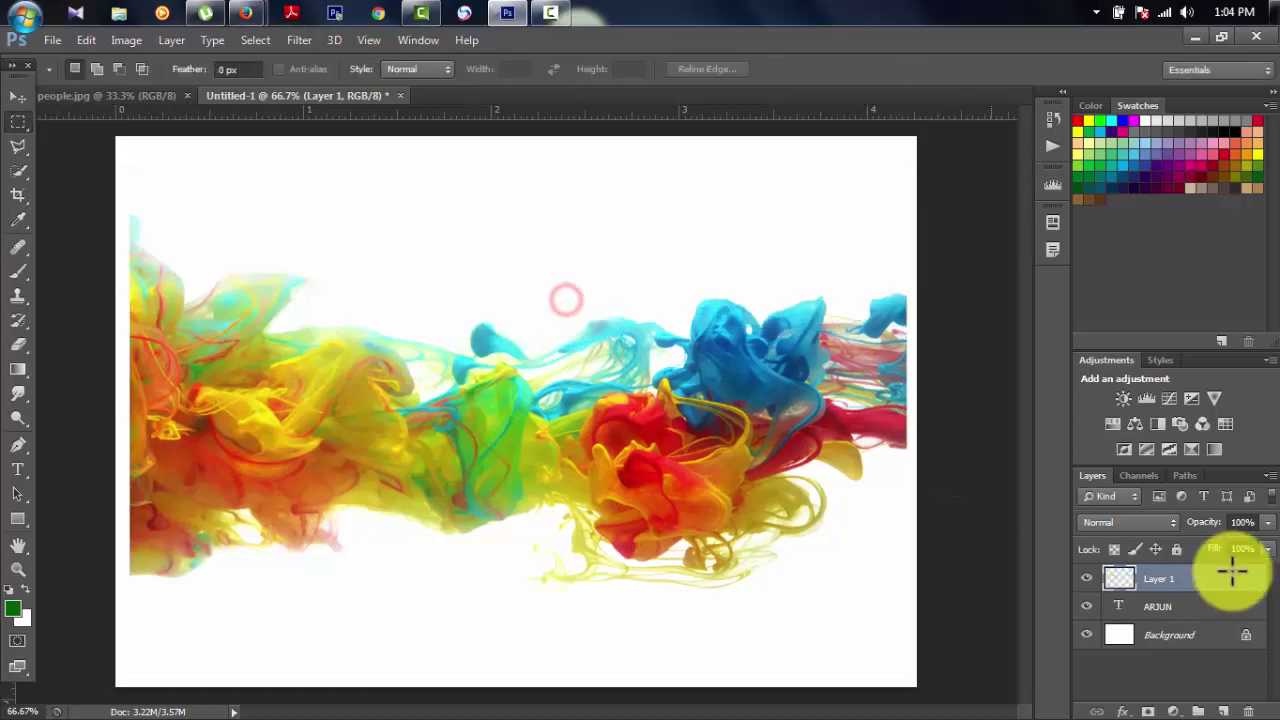
click(1213, 583)
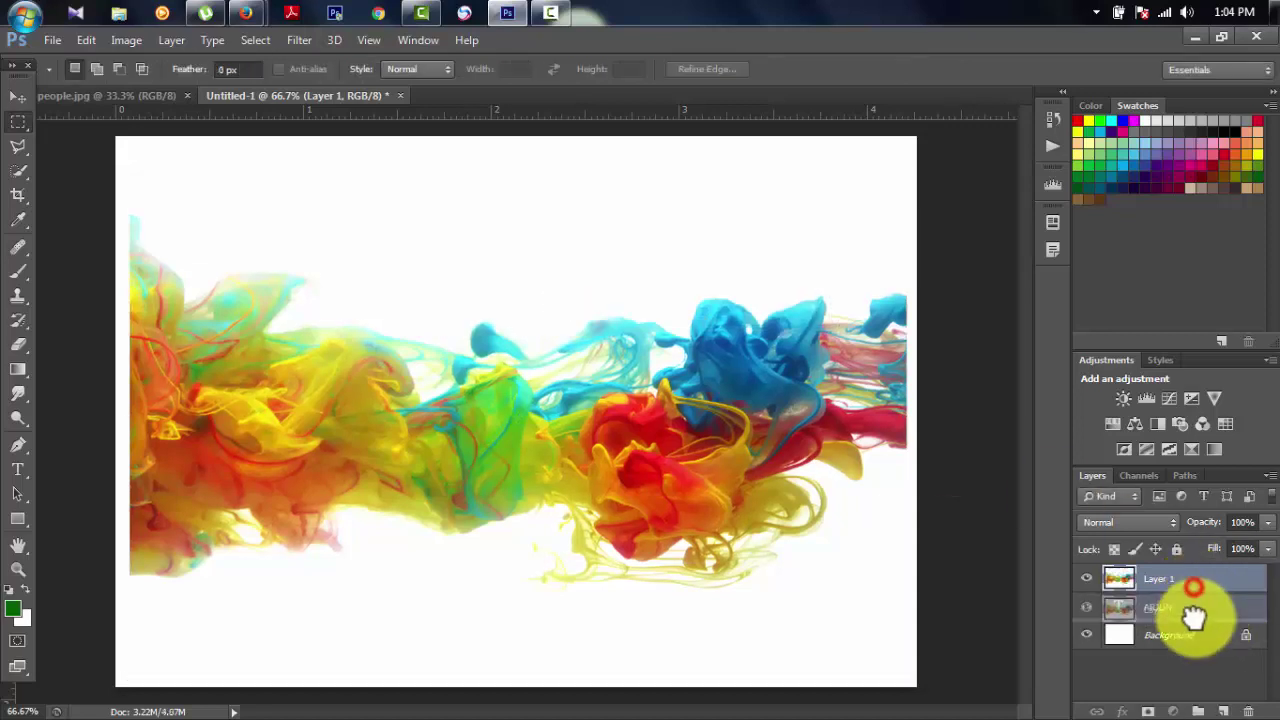
drag(1197, 597, 1186, 612)
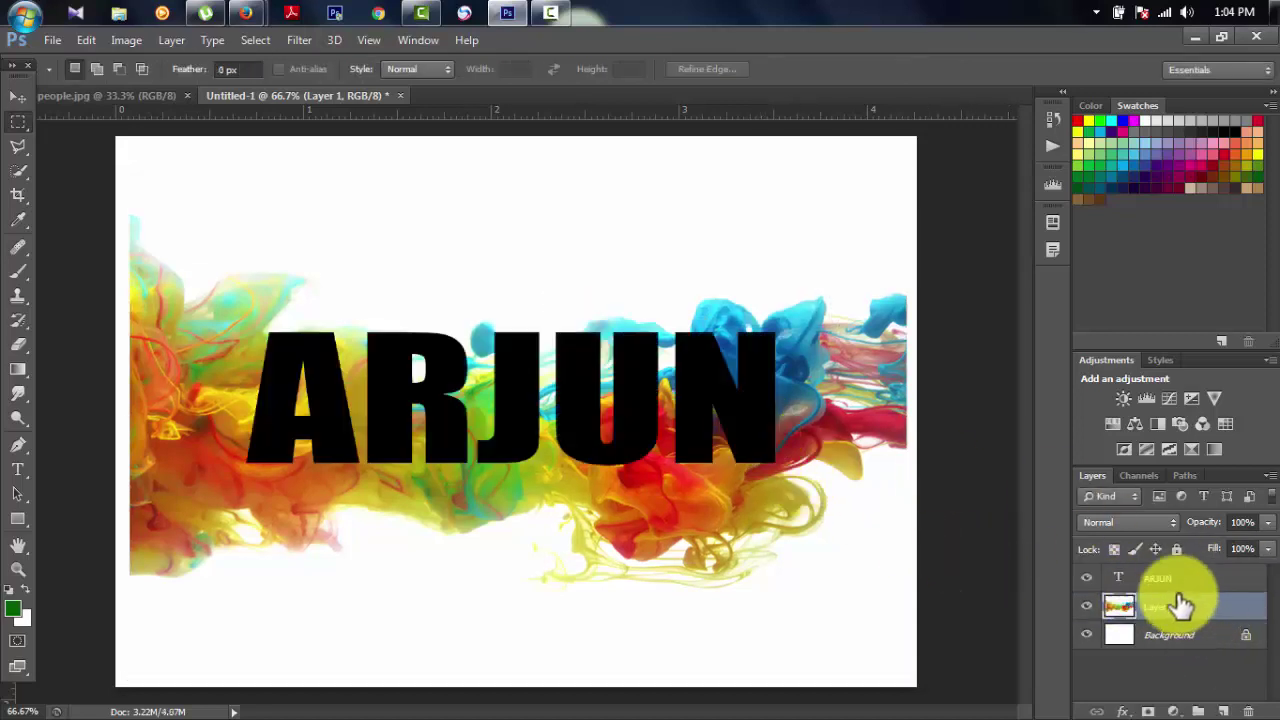
Reposition and scale the ARJUN text to about 129% so it fits inside the canvas.
click(1173, 582)
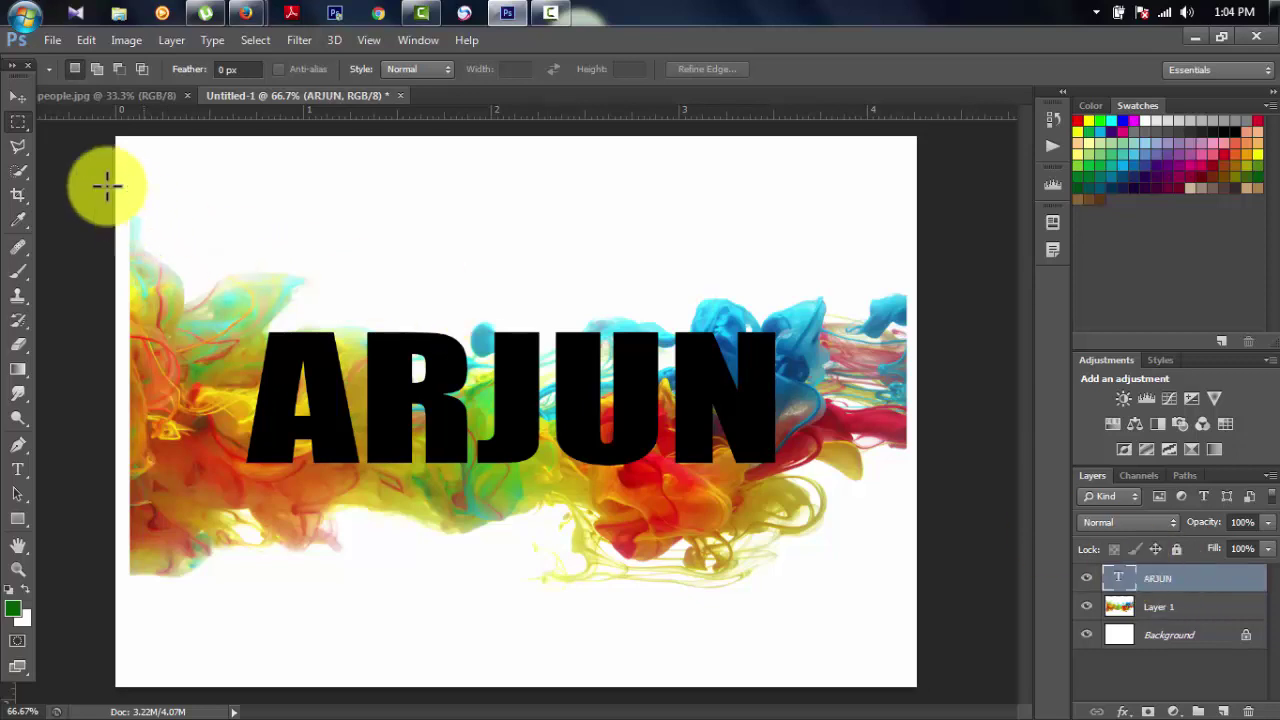
click(19, 96)
drag(603, 423, 595, 445)
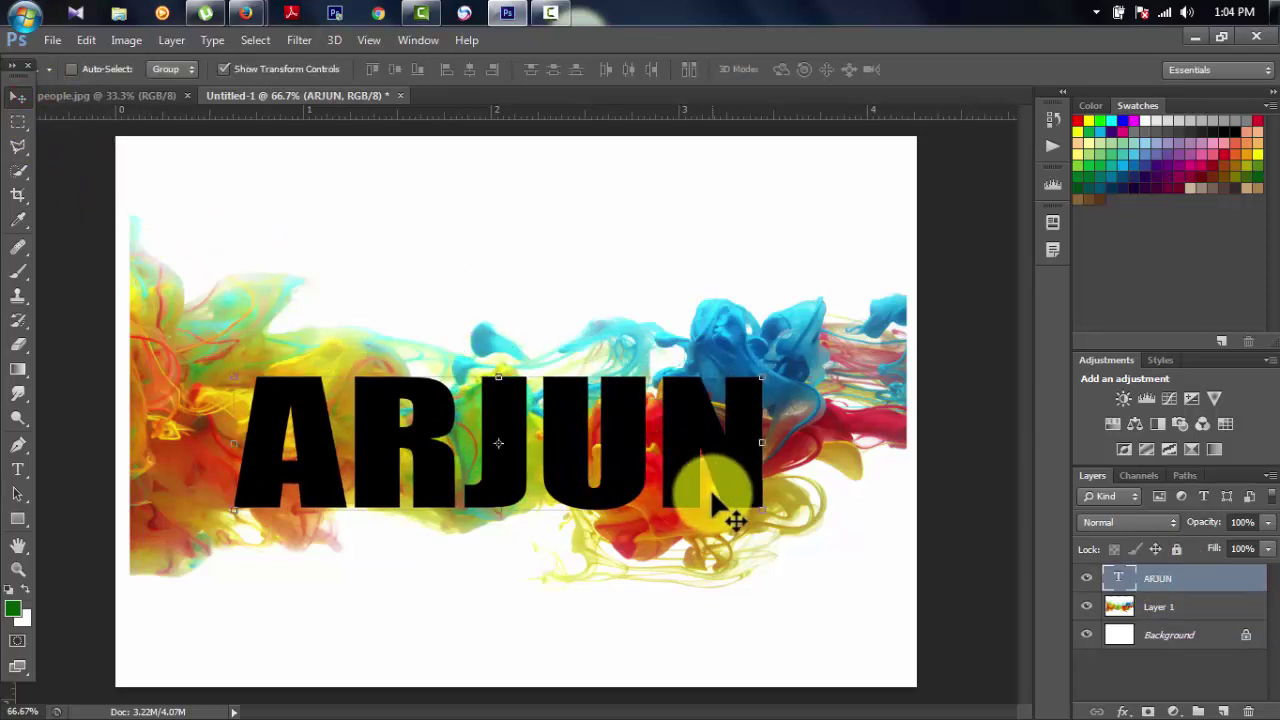
drag(762, 513, 766, 567)
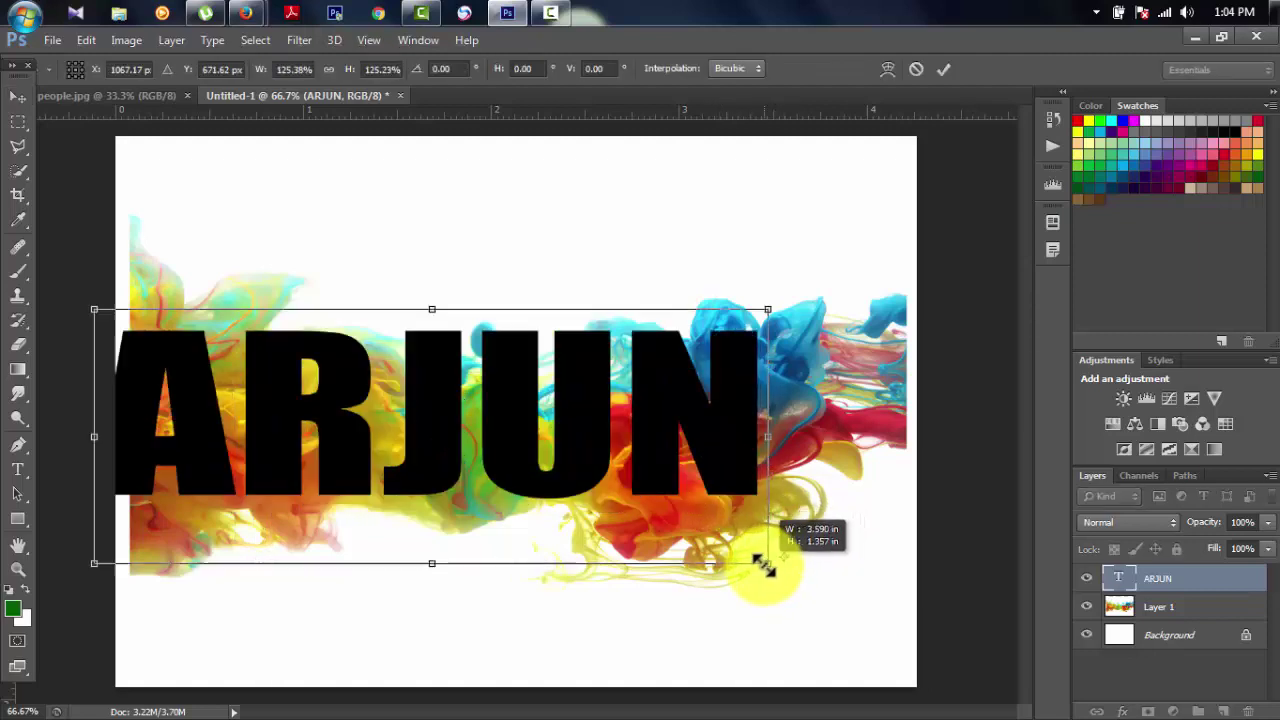
drag(650, 490, 750, 542)
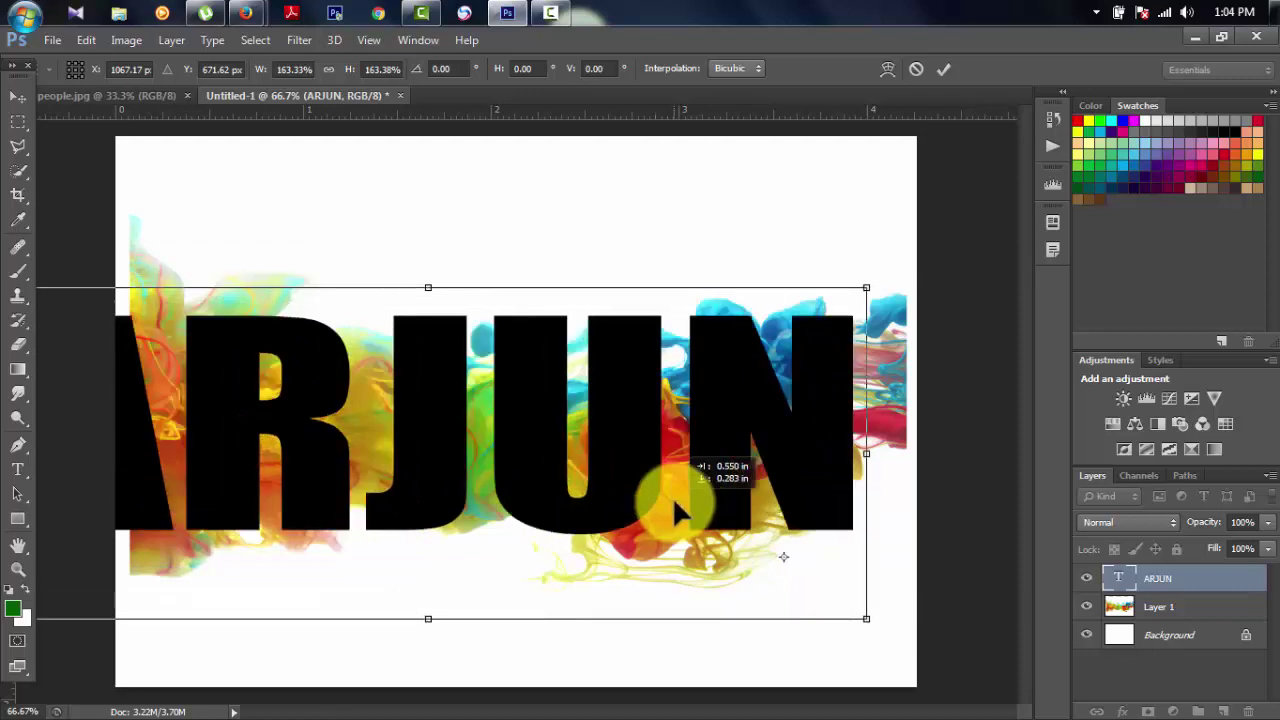
drag(866, 622, 845, 608)
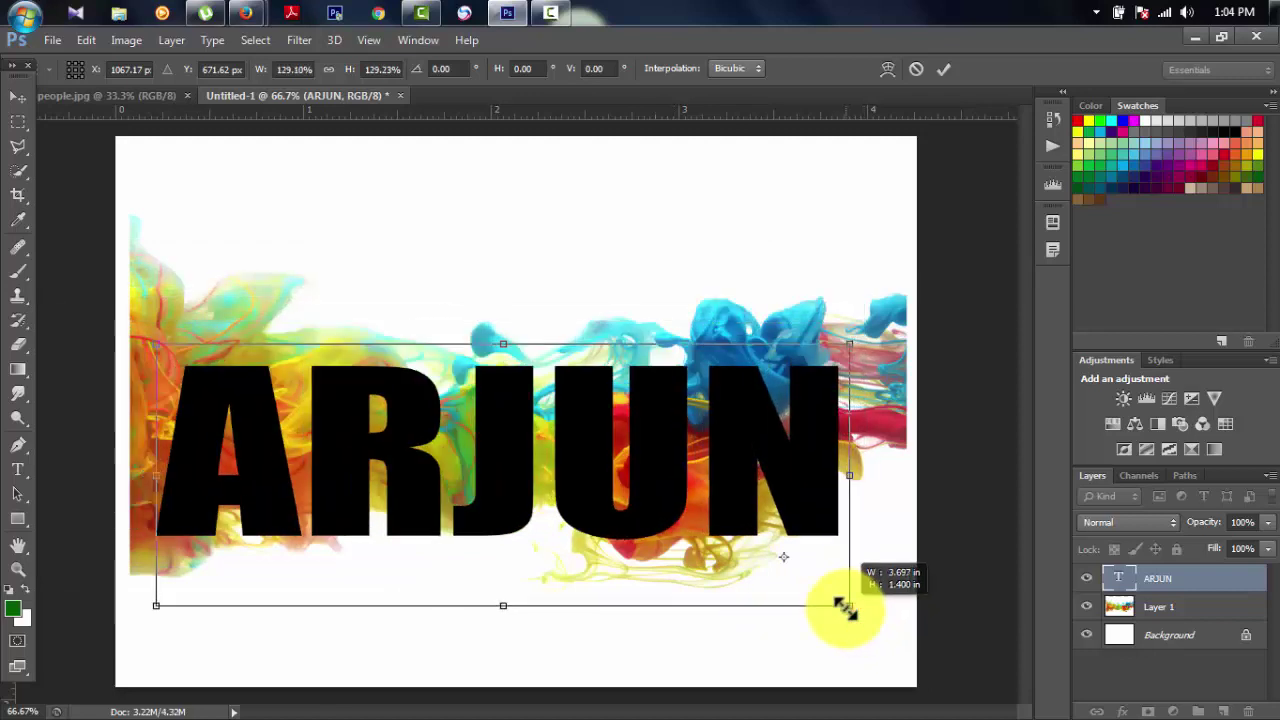
drag(694, 526, 700, 510)
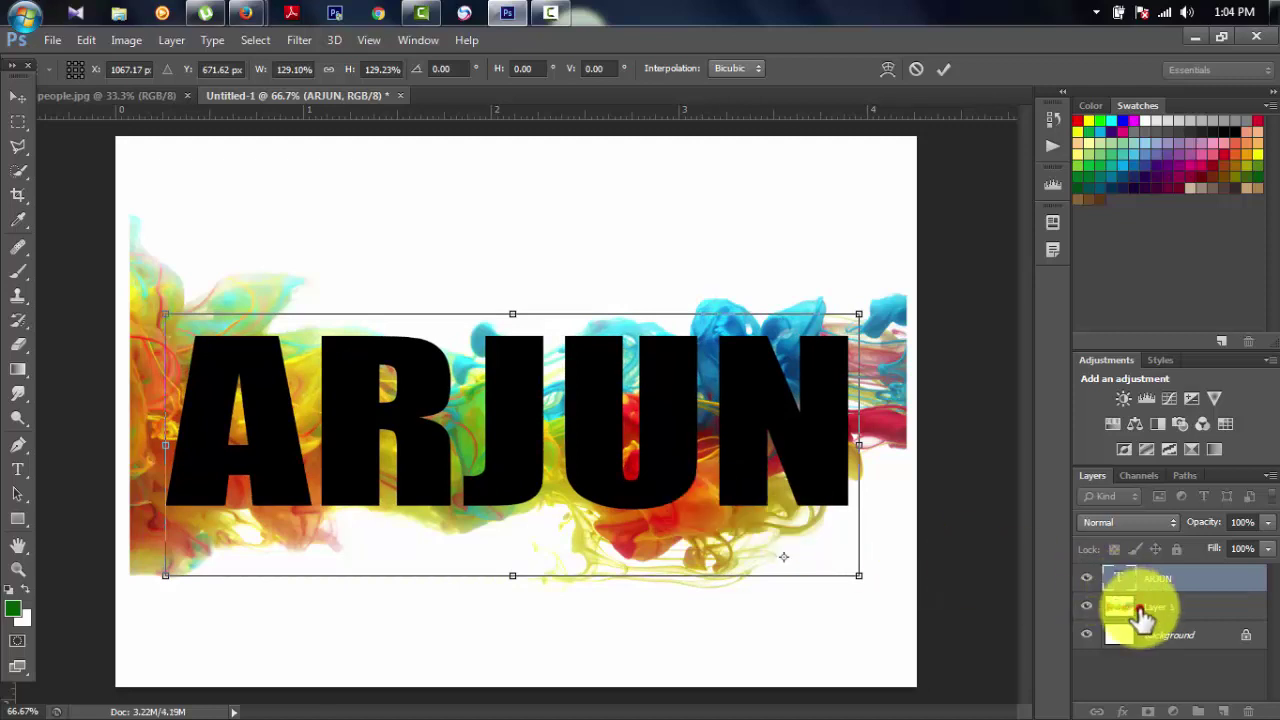
click(18, 121)
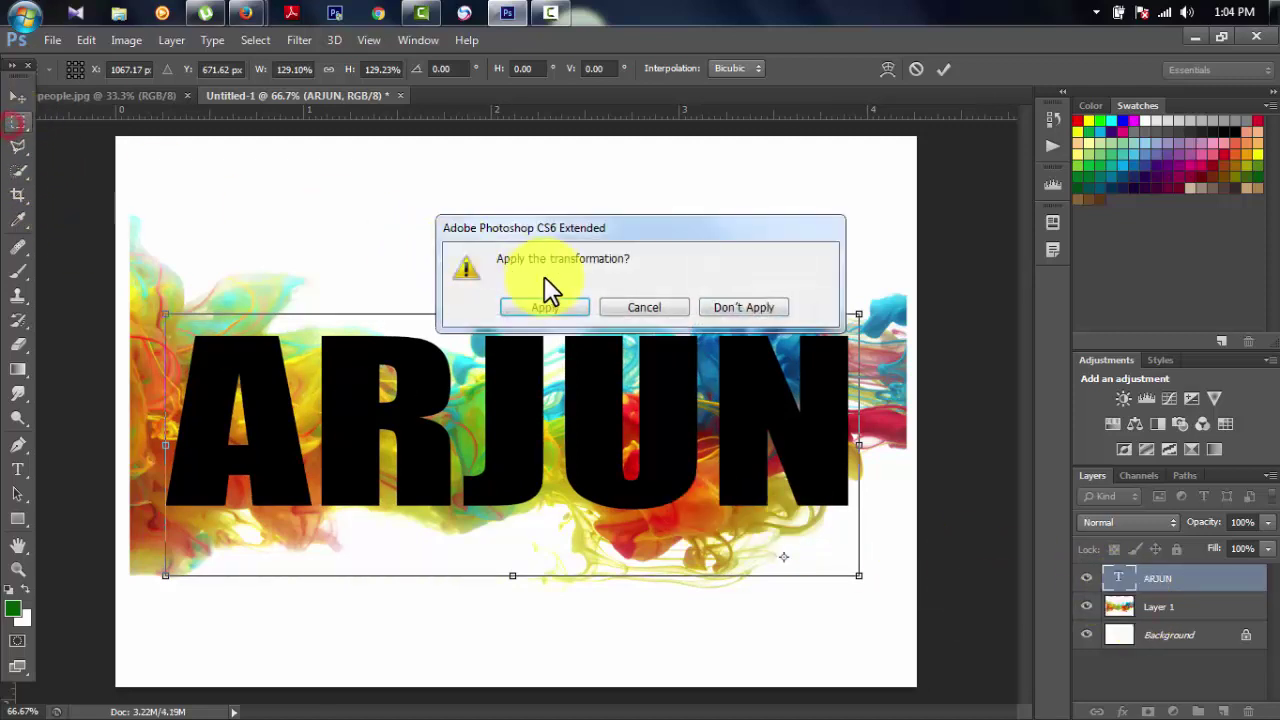
click(549, 307)
click(1133, 606)
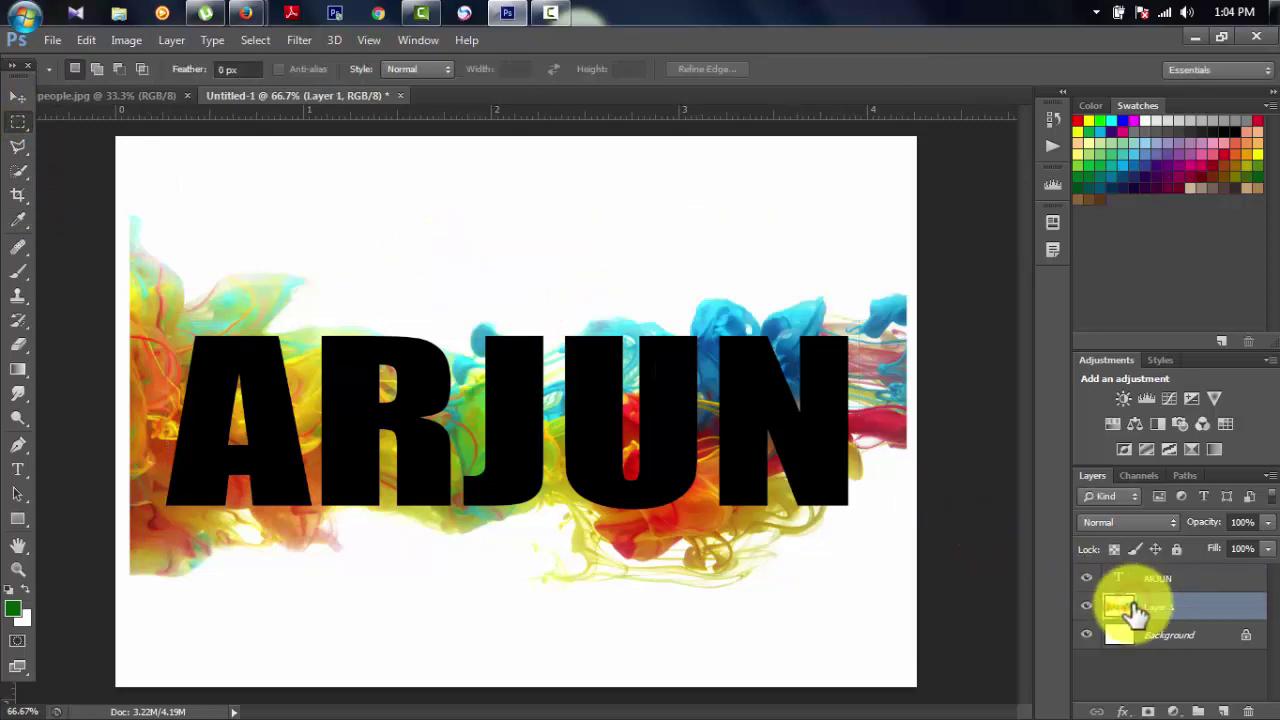
Scale the ink-splash layer to 90.33%, then load the ARJUN letter shapes as a selection.
click(18, 97)
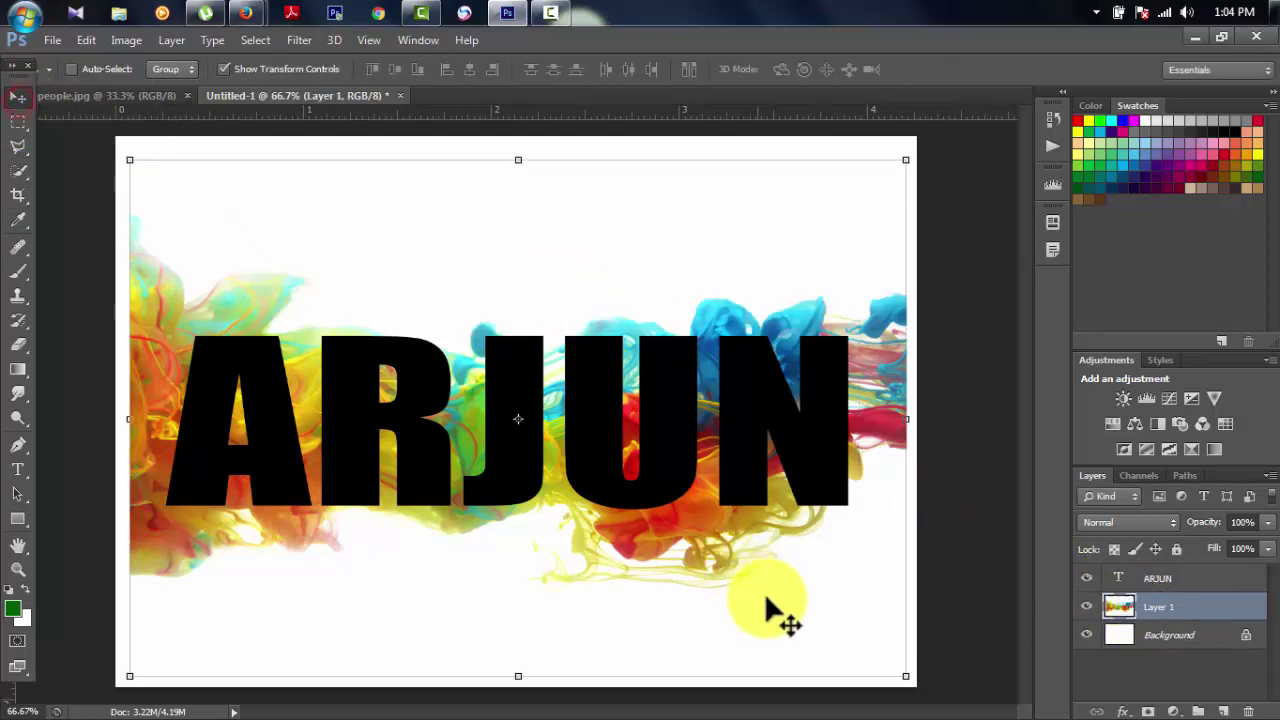
drag(905, 675, 868, 650)
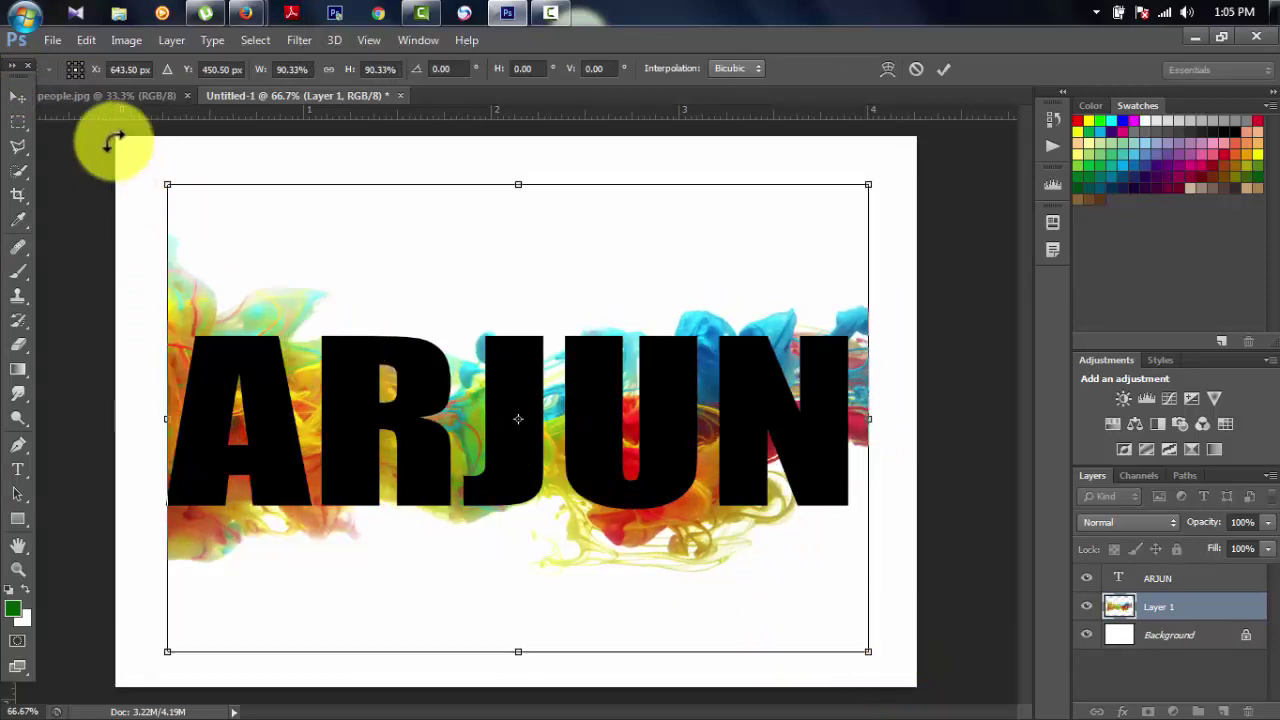
click(18, 120)
click(543, 306)
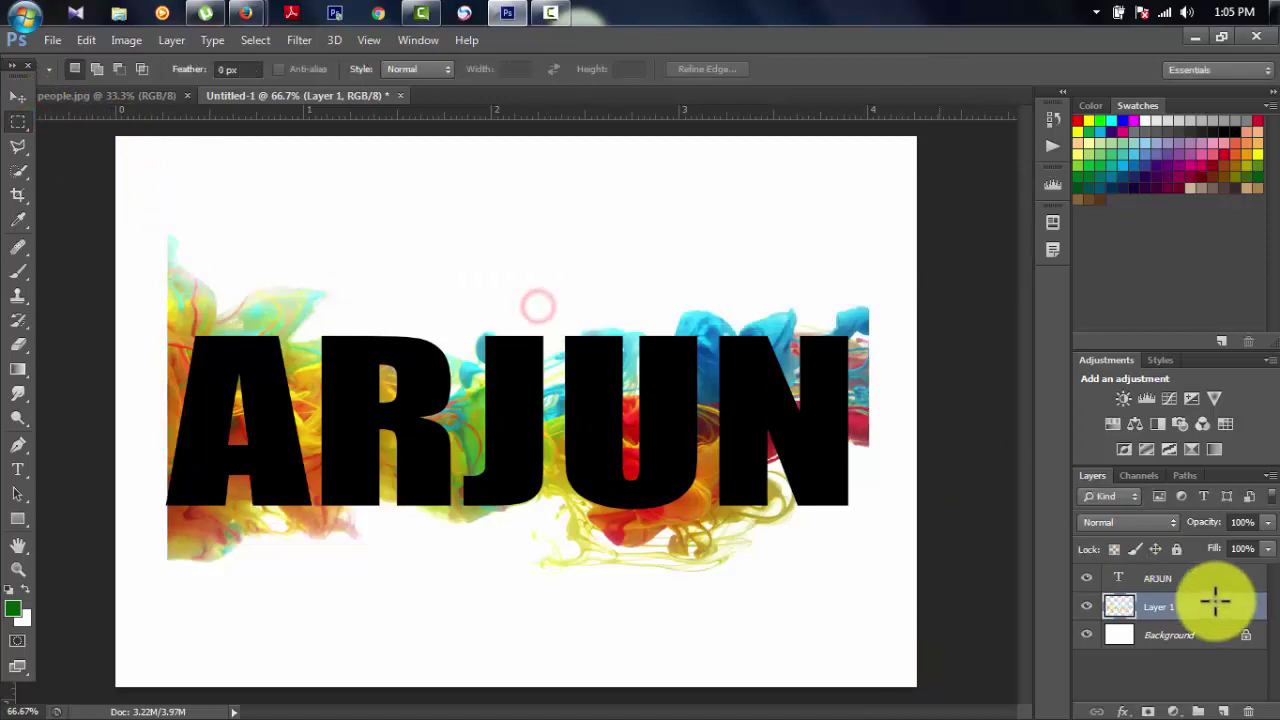
ctrl+click(1119, 579)
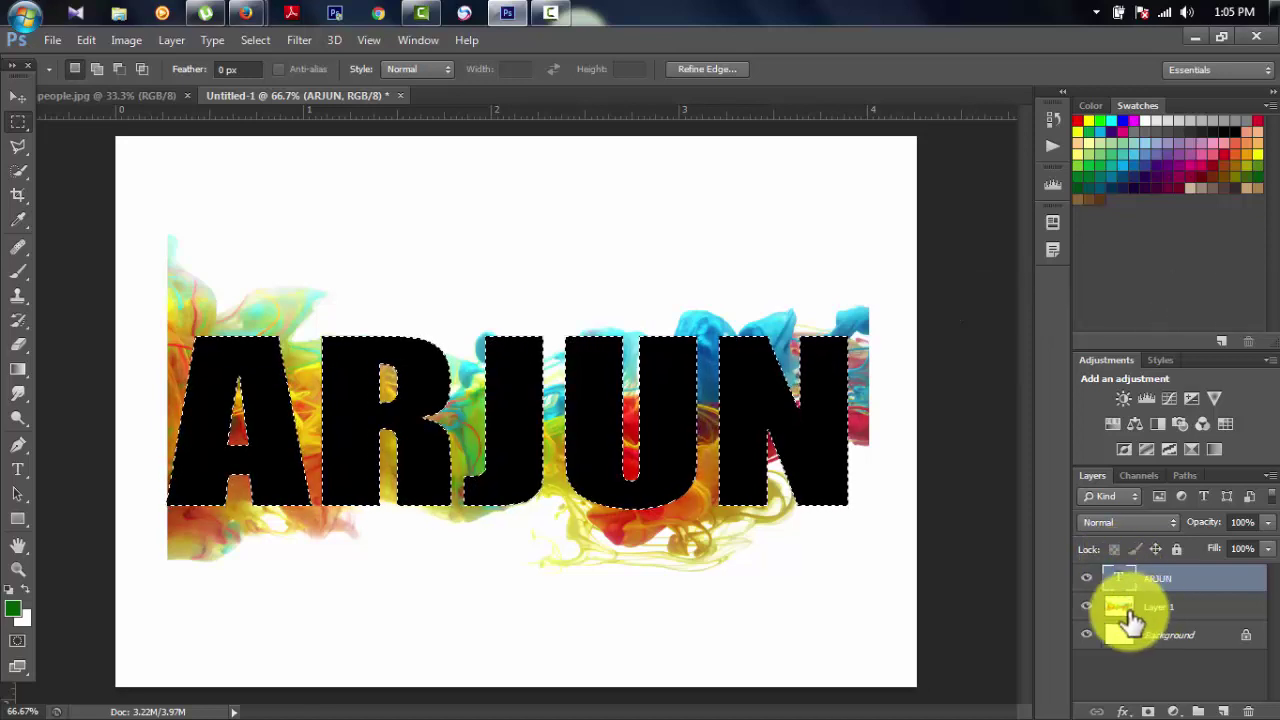
Invert the selection on the ink layer, delete everything outside the ARJUN letters, and deselect.
click(1119, 607)
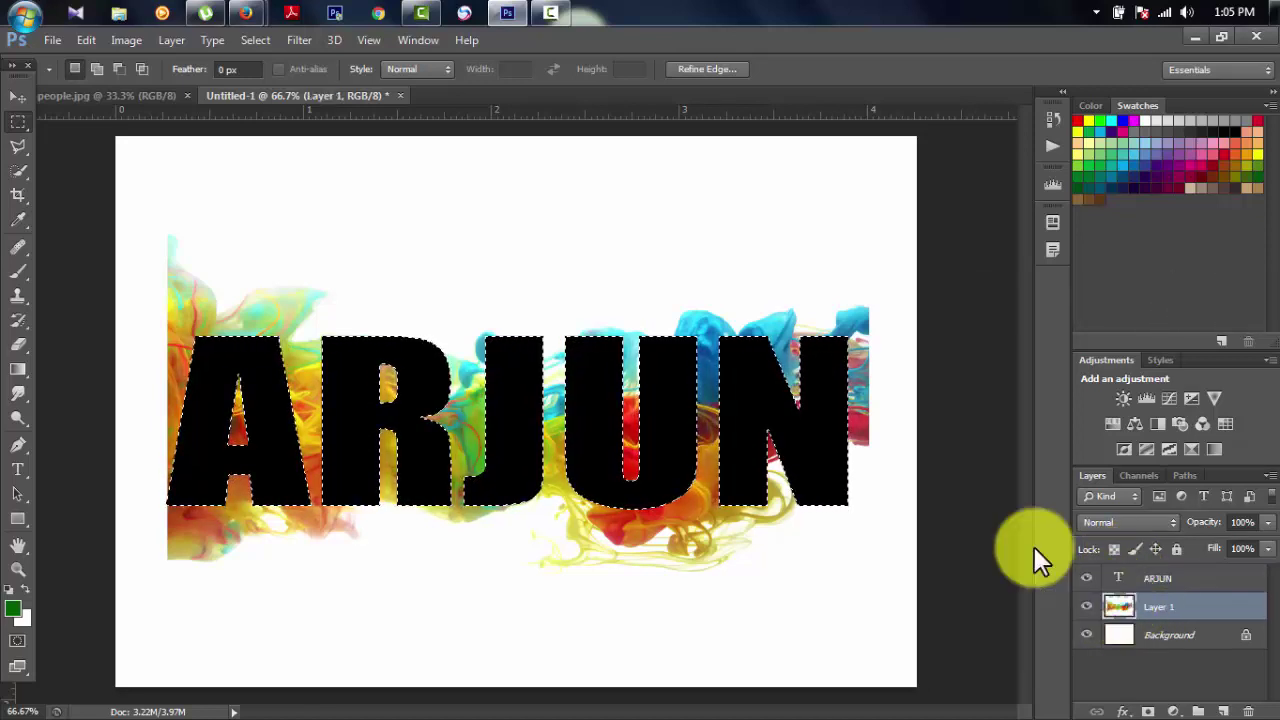
click(303, 40)
click(290, 42)
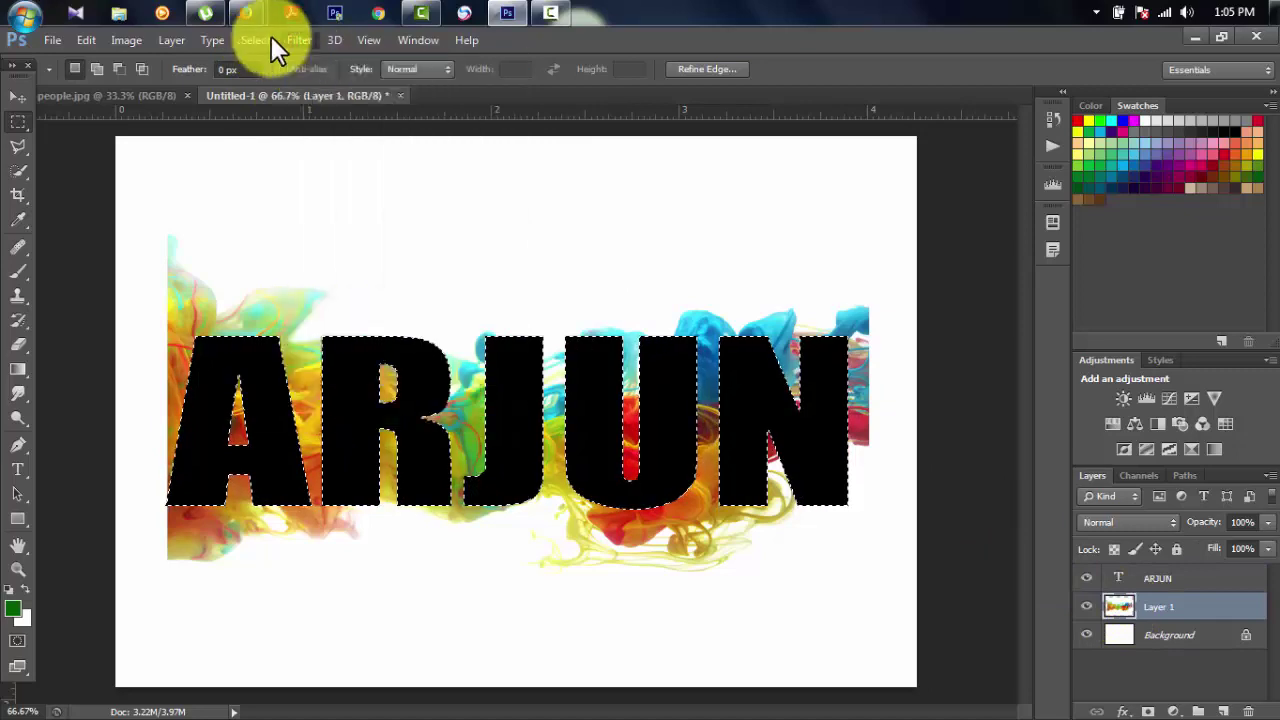
click(256, 40)
click(272, 116)
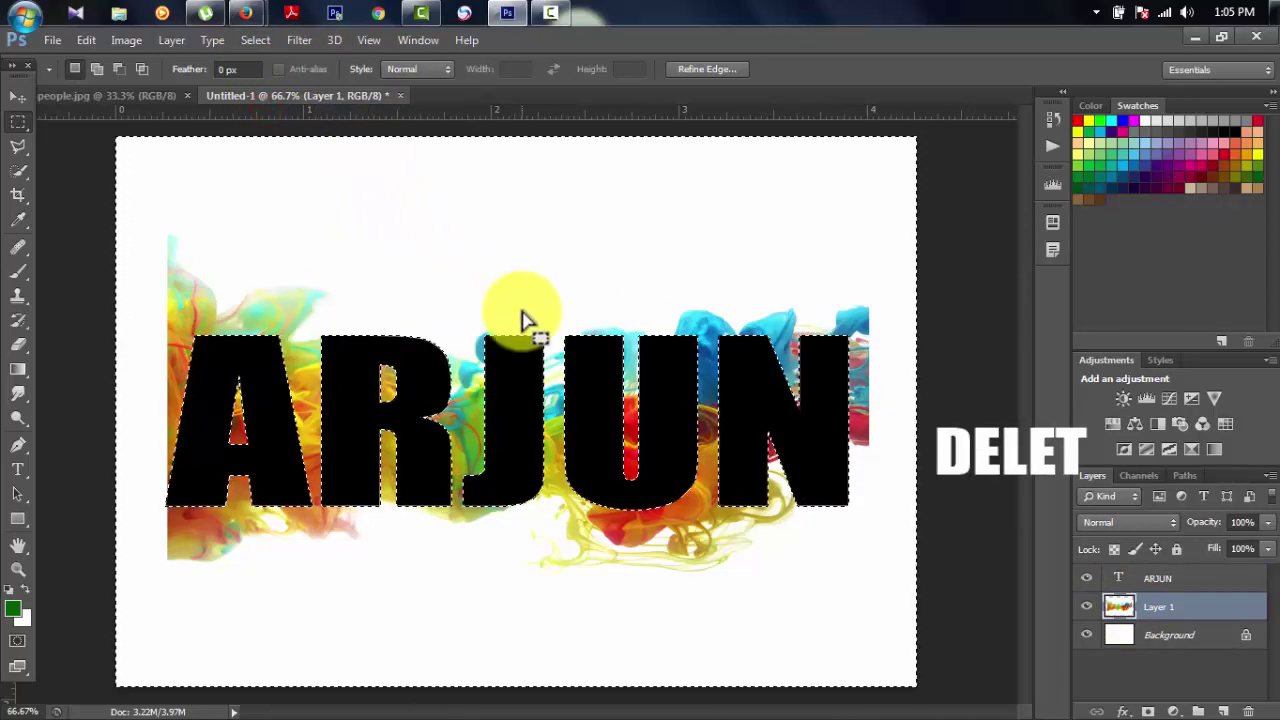
key(Delete)
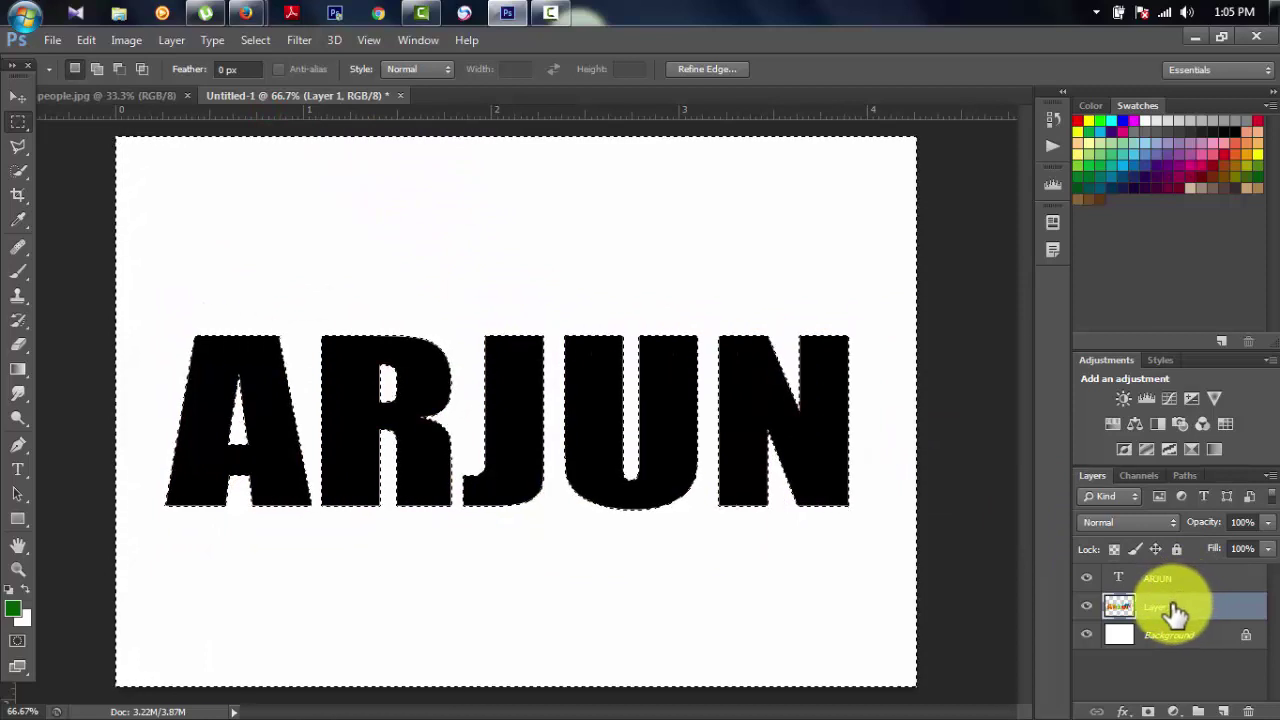
key(ctrl+d)
Move the ink layer above the ARJUN text and reposition the ink-filled letters on the canvas.
drag(1180, 606, 1176, 575)
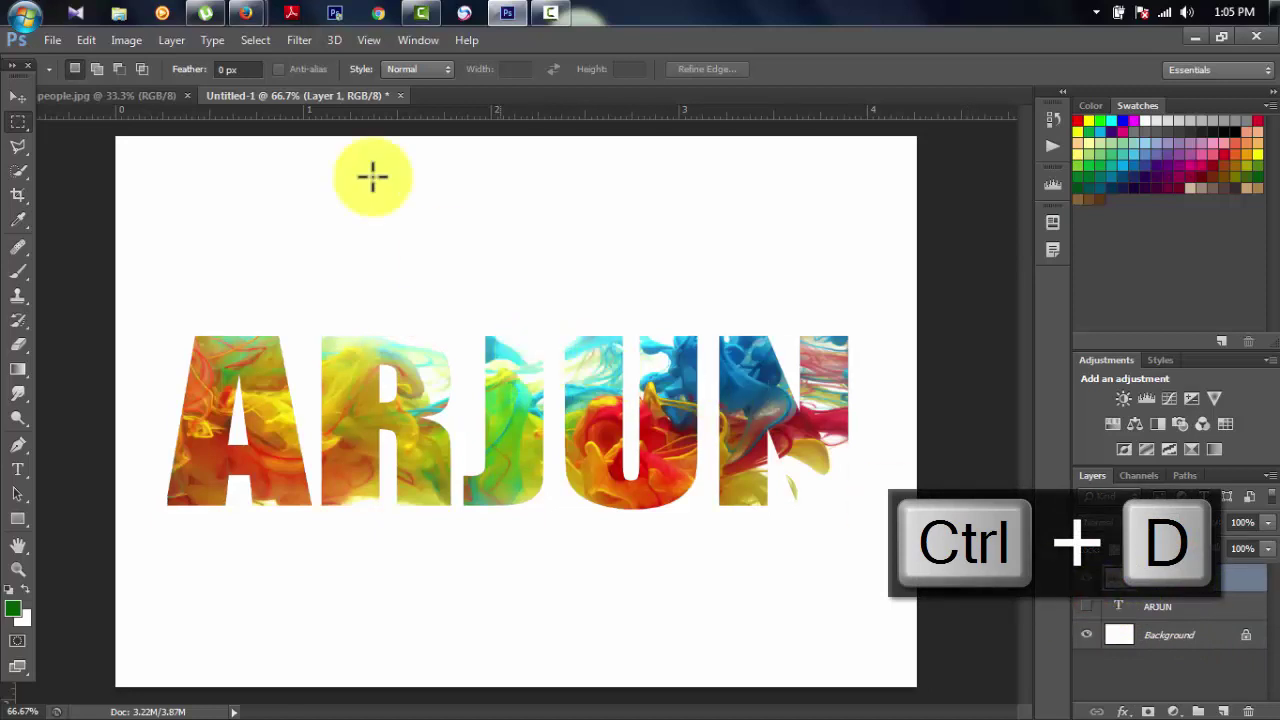
click(17, 97)
drag(643, 423, 615, 392)
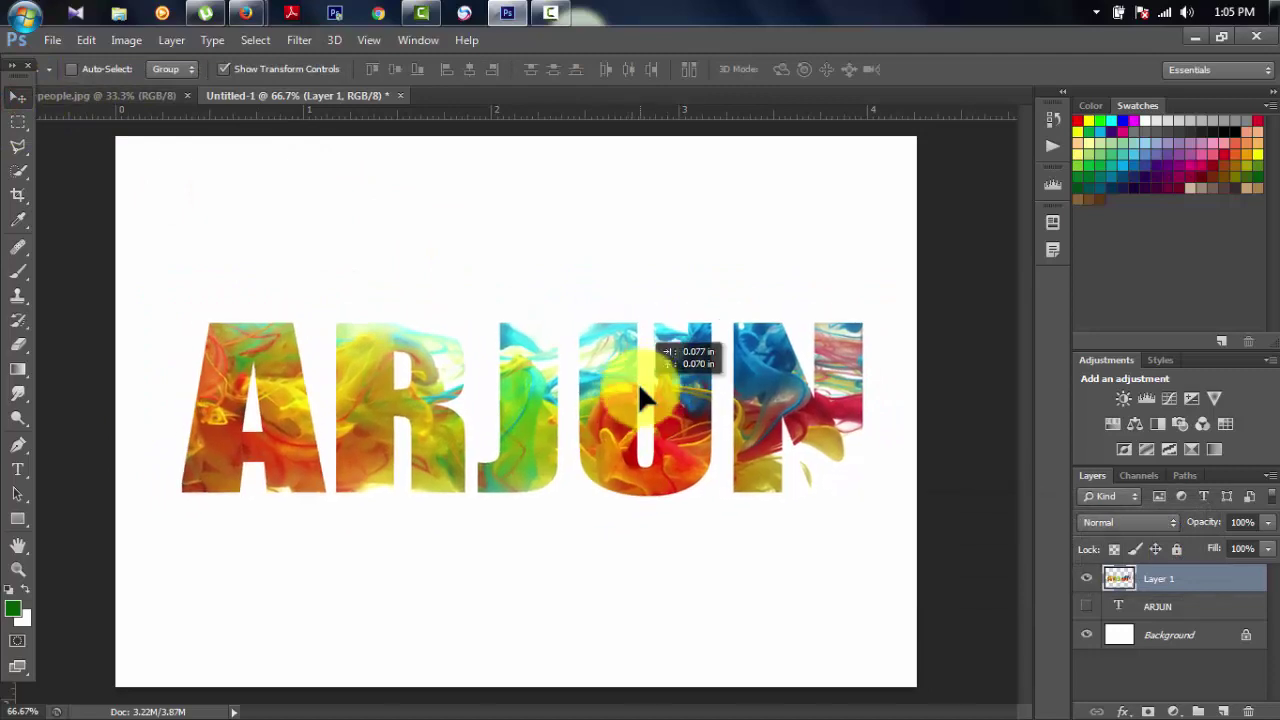
drag(608, 377, 637, 383)
Save the artwork to the Desktop as a JPEG named TEXT at Maximum quality.
click(50, 40)
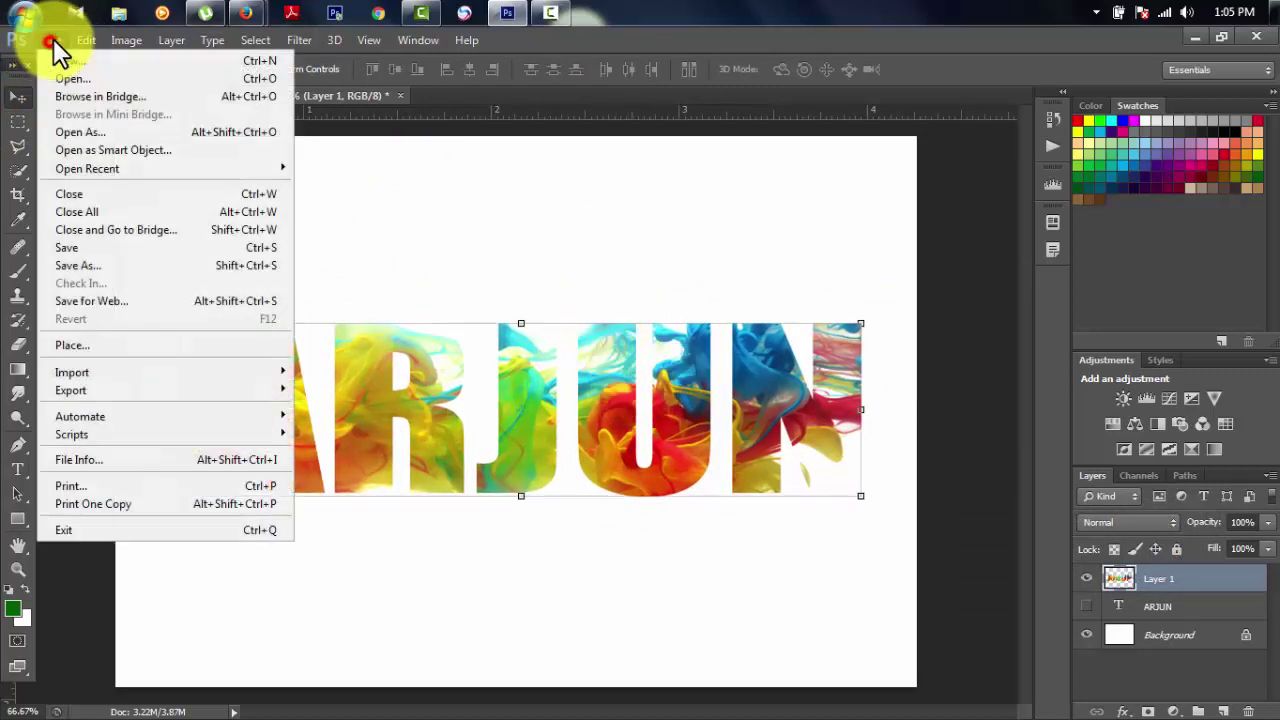
click(87, 261)
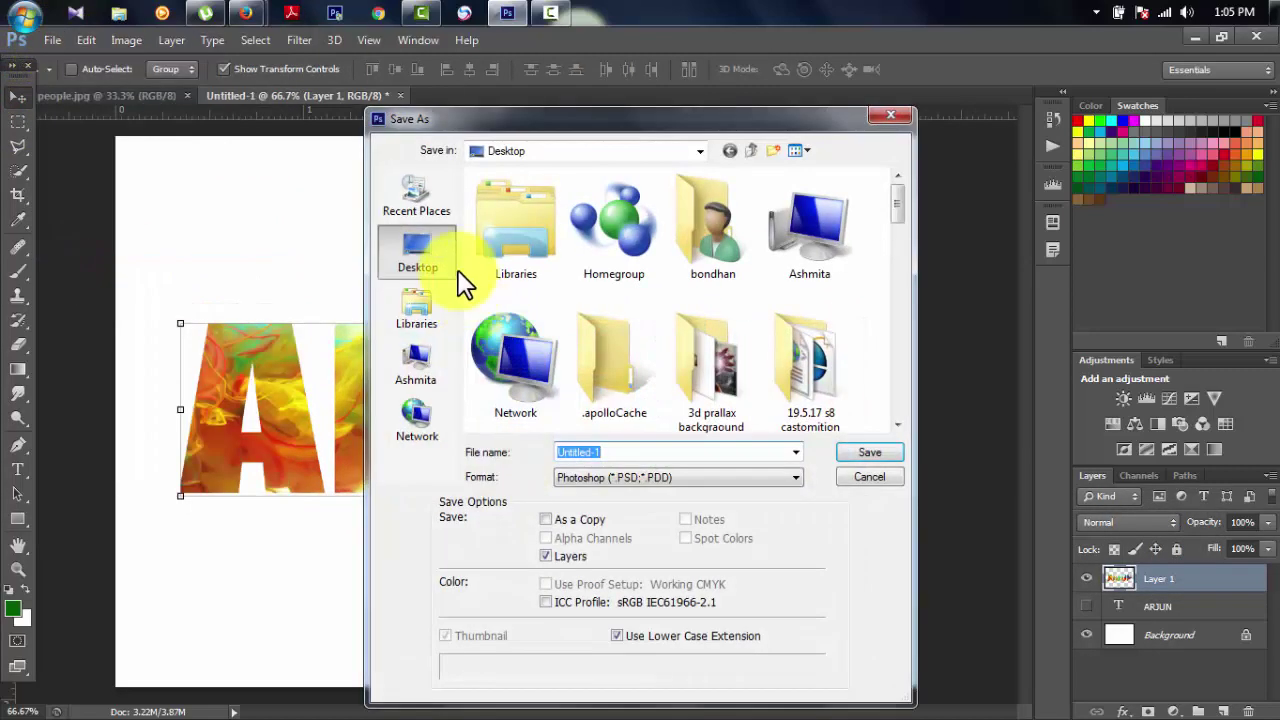
click(594, 478)
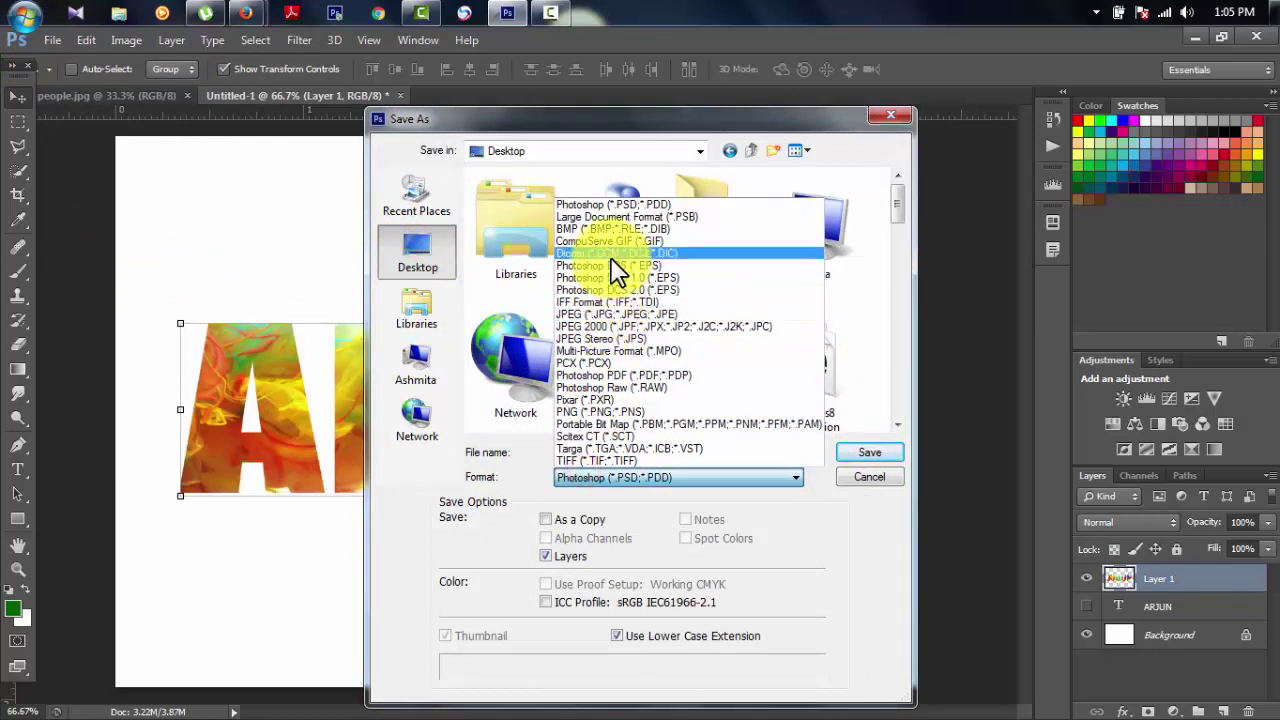
click(618, 313)
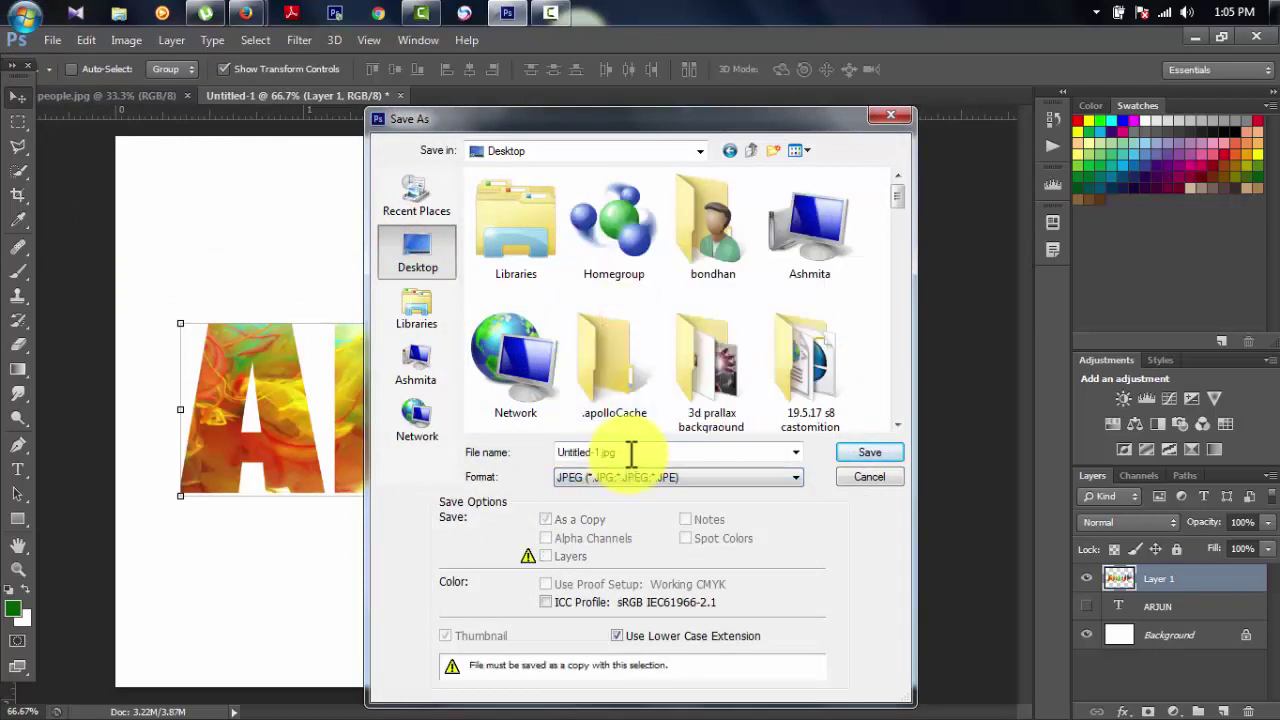
text(TE)
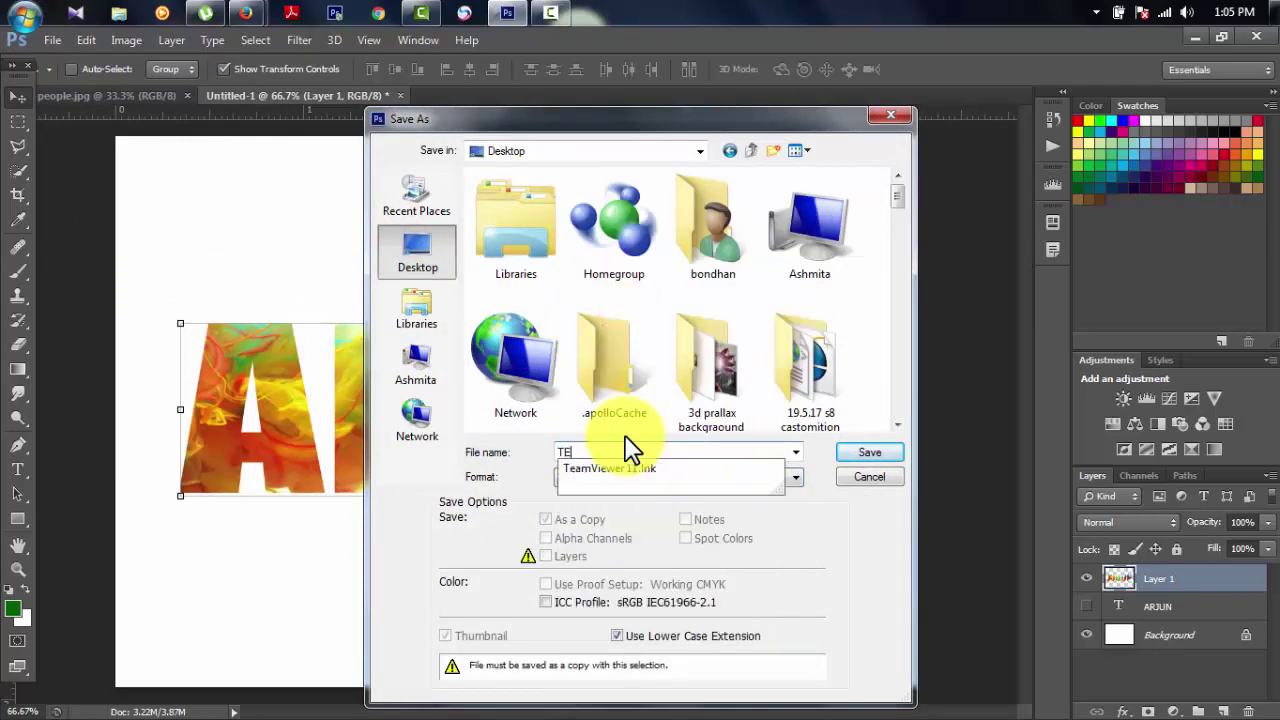
text(XT)
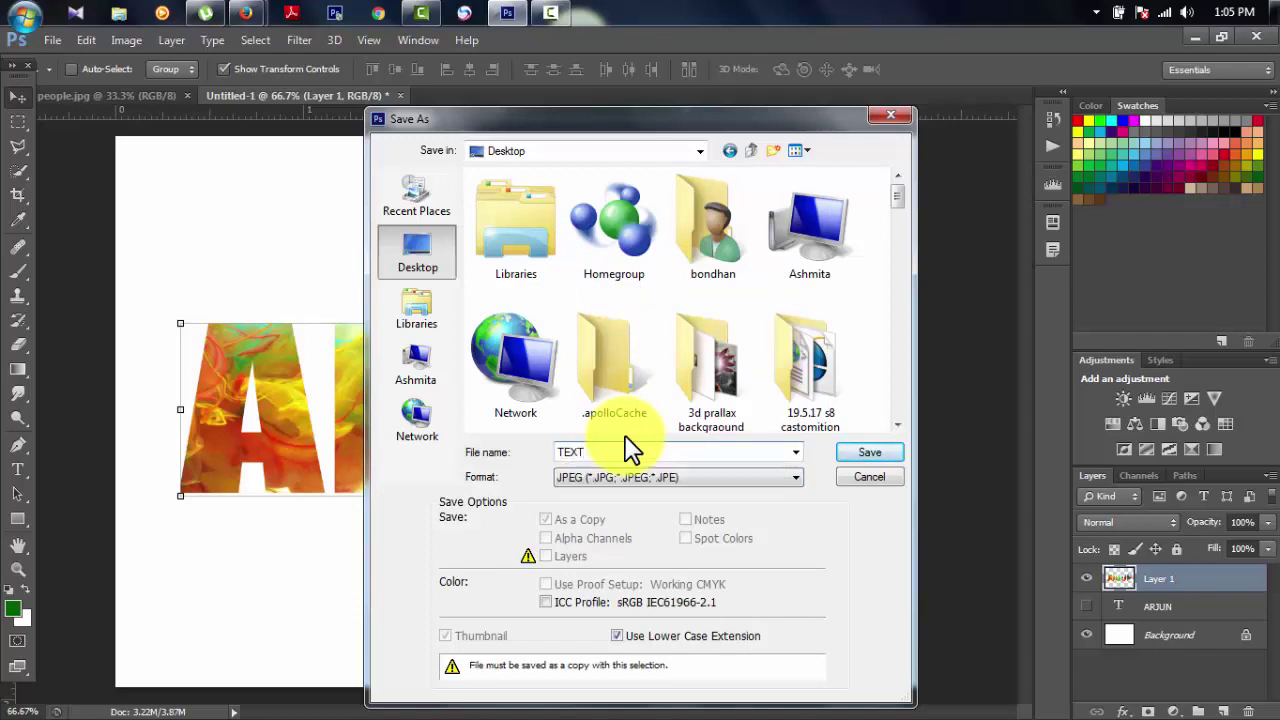
key(Return)
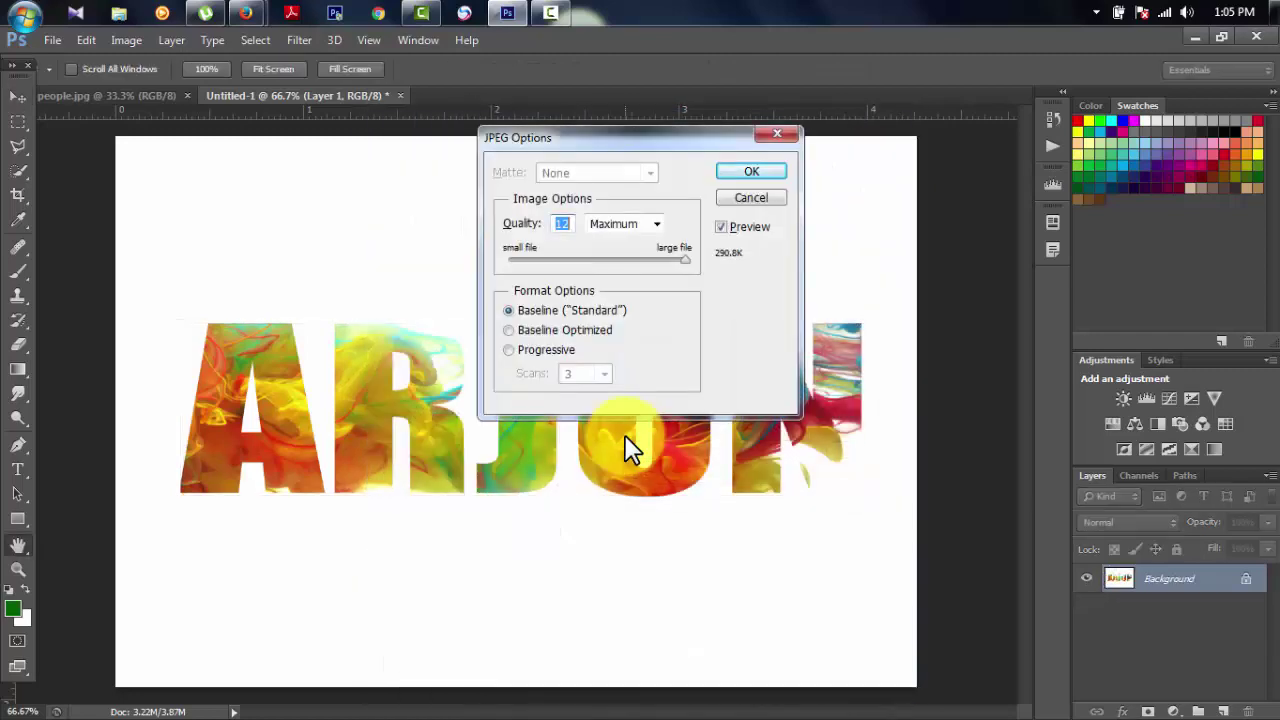
key(Return)
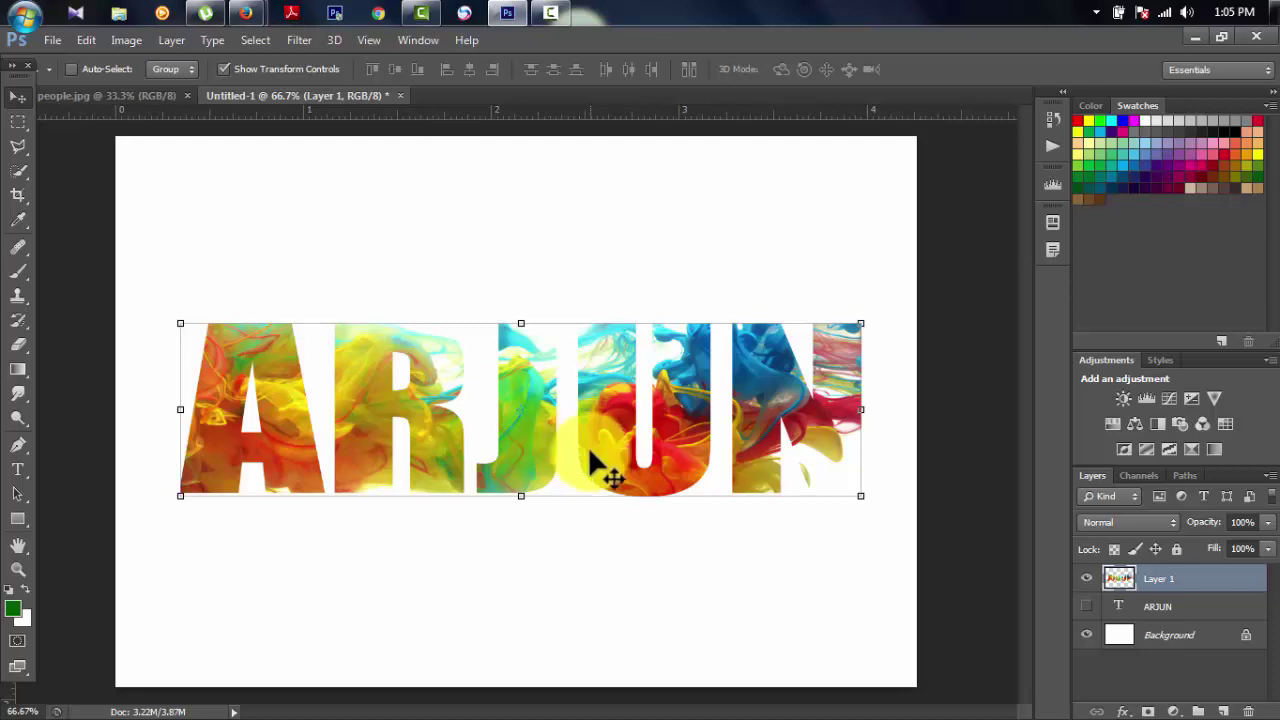
Minimise Photoshop and the browser windows to reveal the desktop.
click(1200, 38)
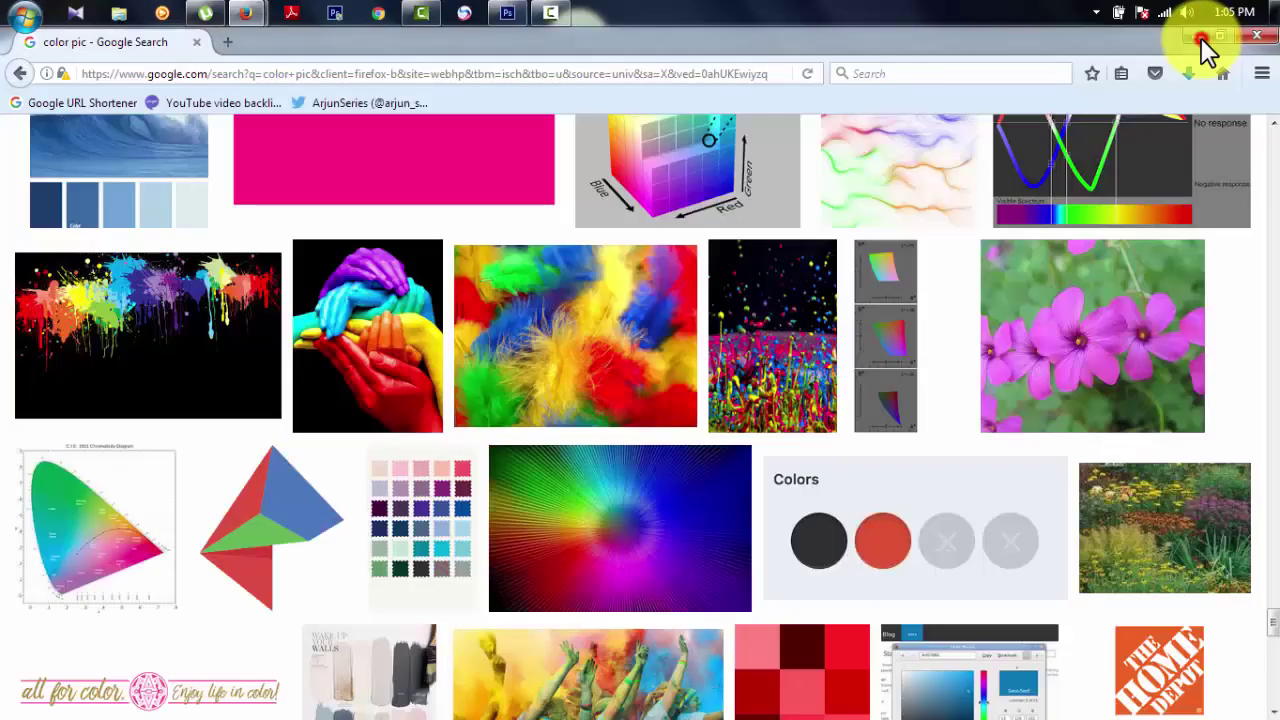
click(1196, 32)
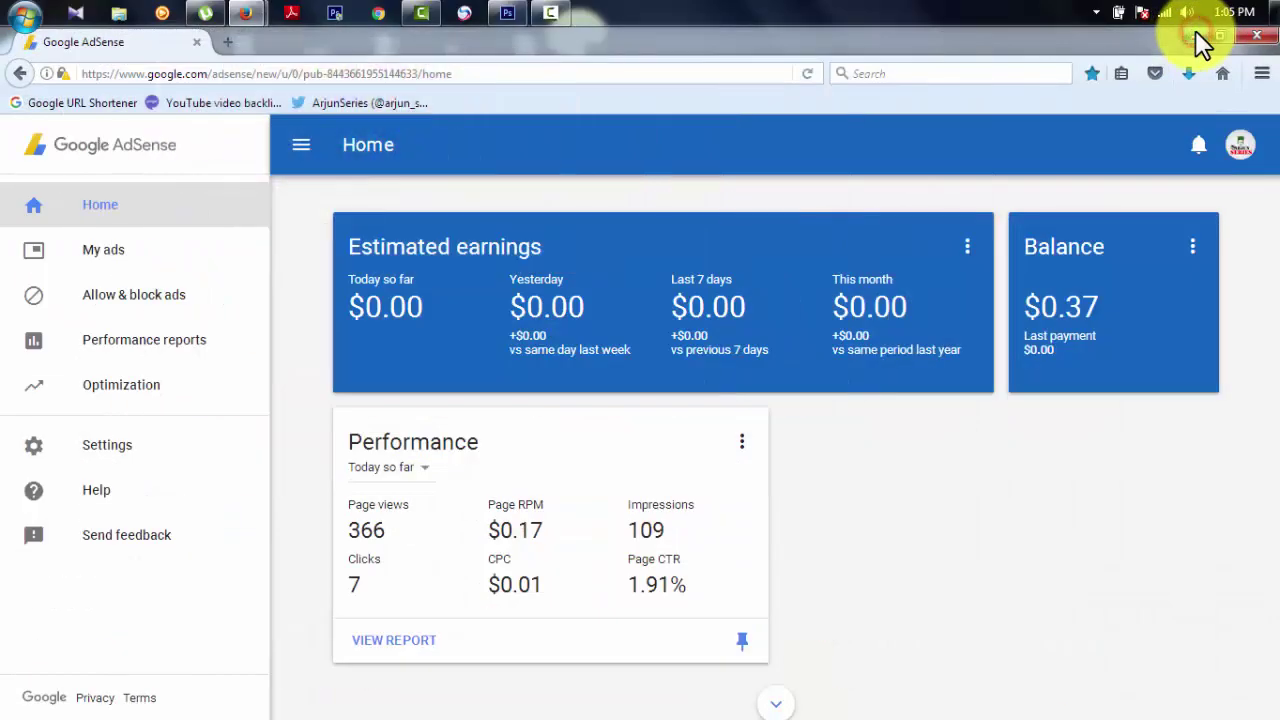
click(1195, 39)
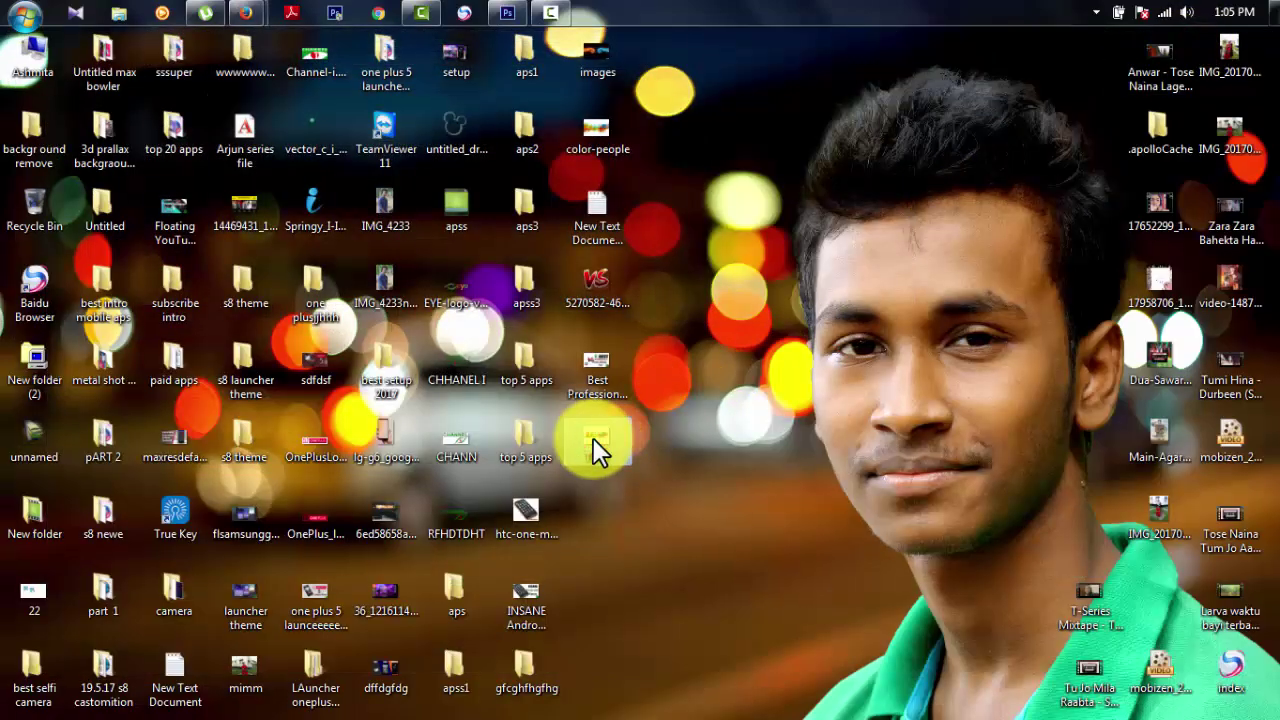
Open TEXT.jpg from the desktop in Windows Photo Viewer and zoom in and out on it.
double_click(593, 440)
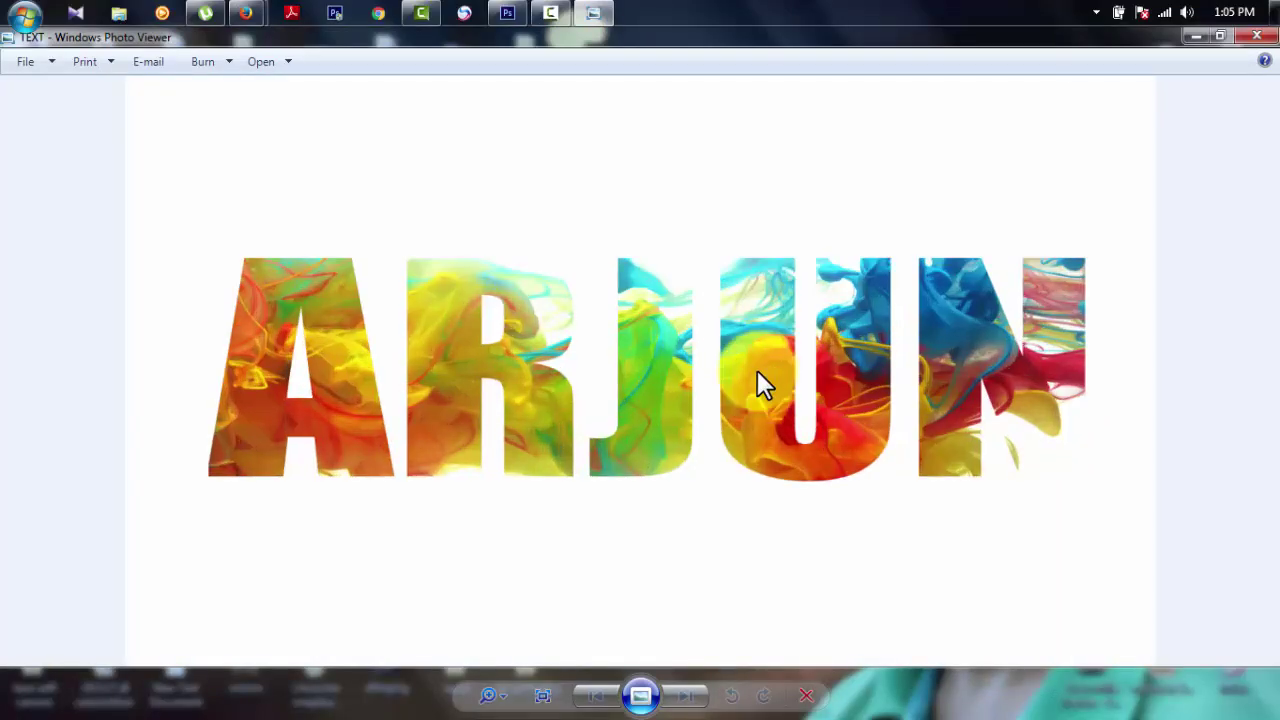
scroll(757, 383, up, 2)
scroll(759, 372, down, 1)
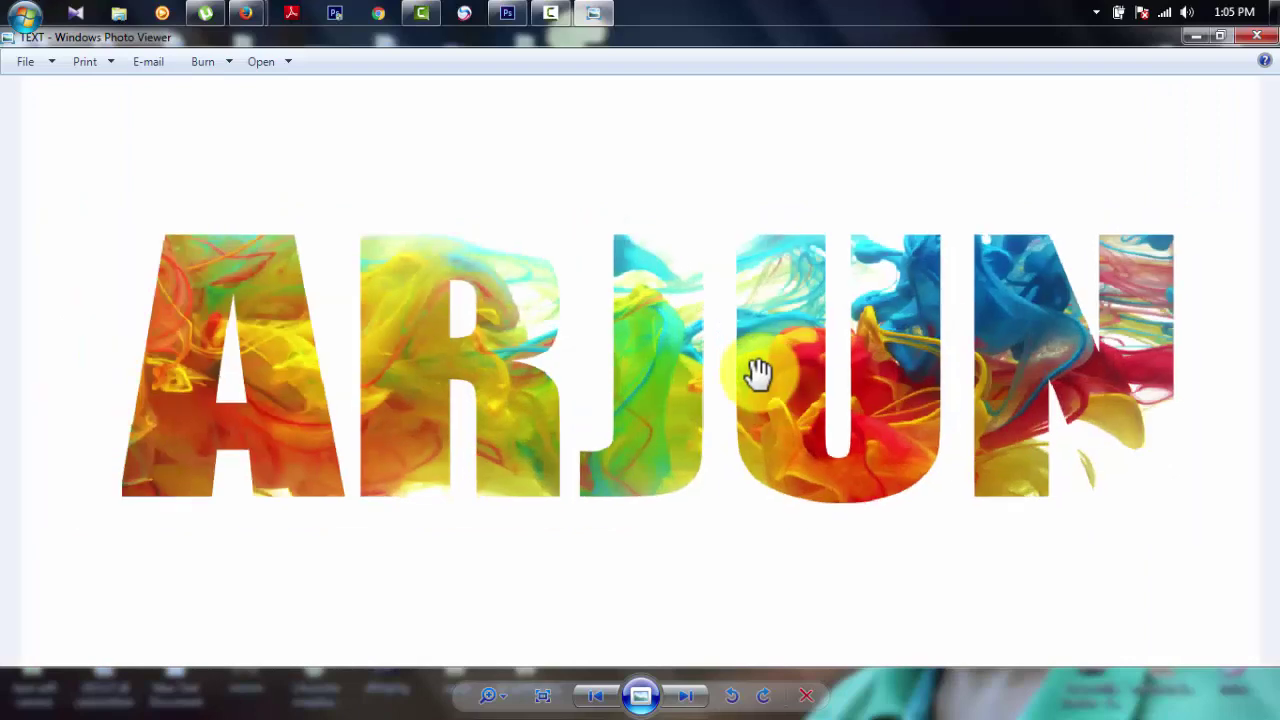
scroll(759, 371, down, 1)
scroll(759, 371, up, 1)
scroll(759, 371, down, 1)
scroll(759, 371, up, 1)
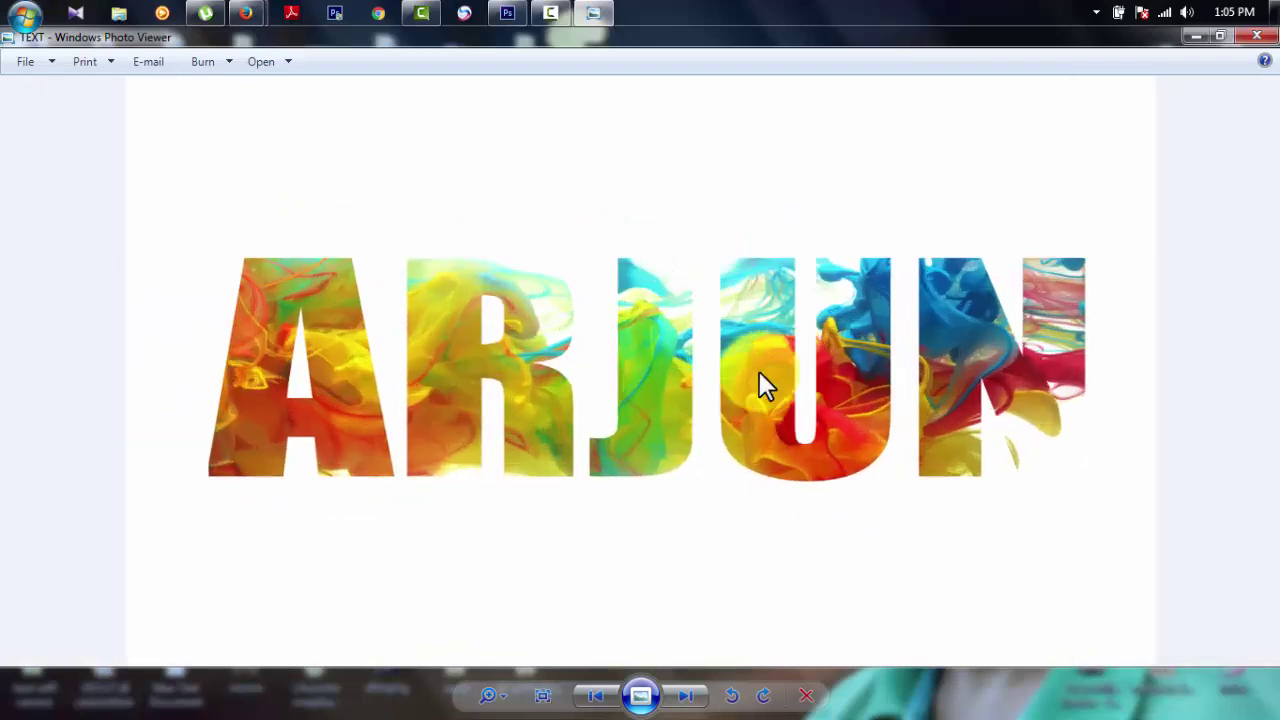
scroll(759, 371, down, 1)
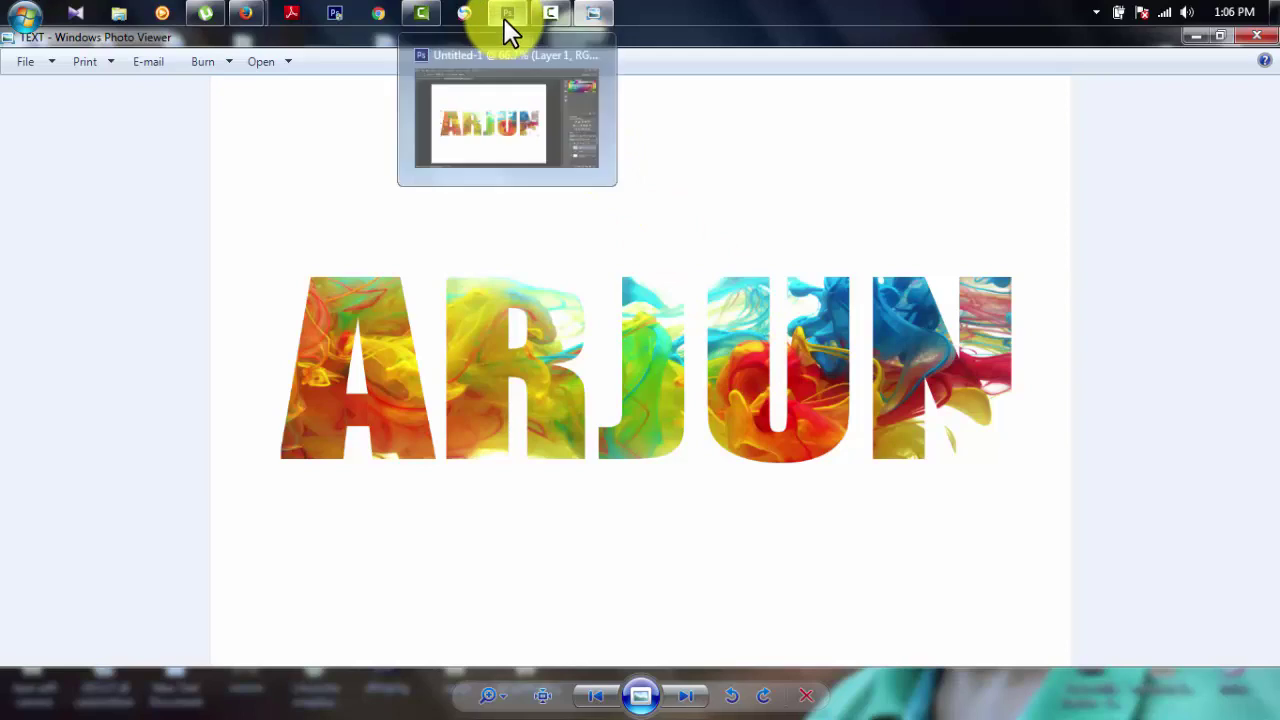